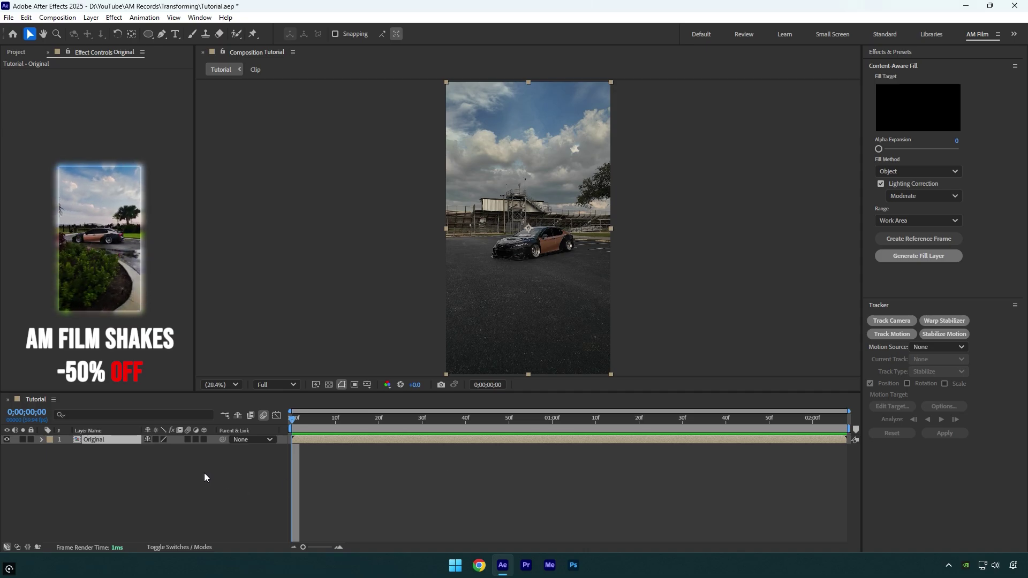
Duplicate the Original footage layer and name the copy Clean.
key(ctrl+d)
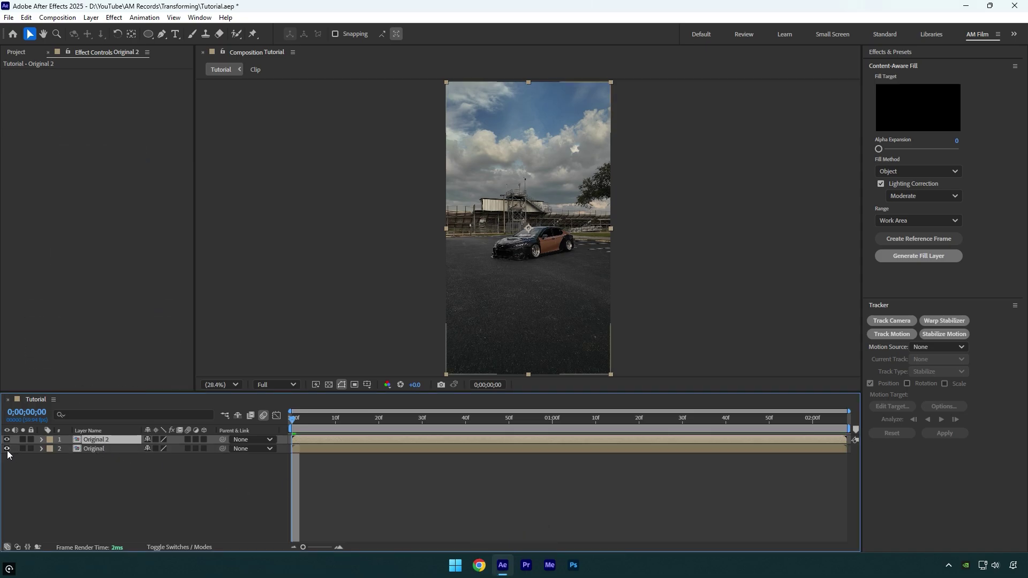
key(Return)
text(C)
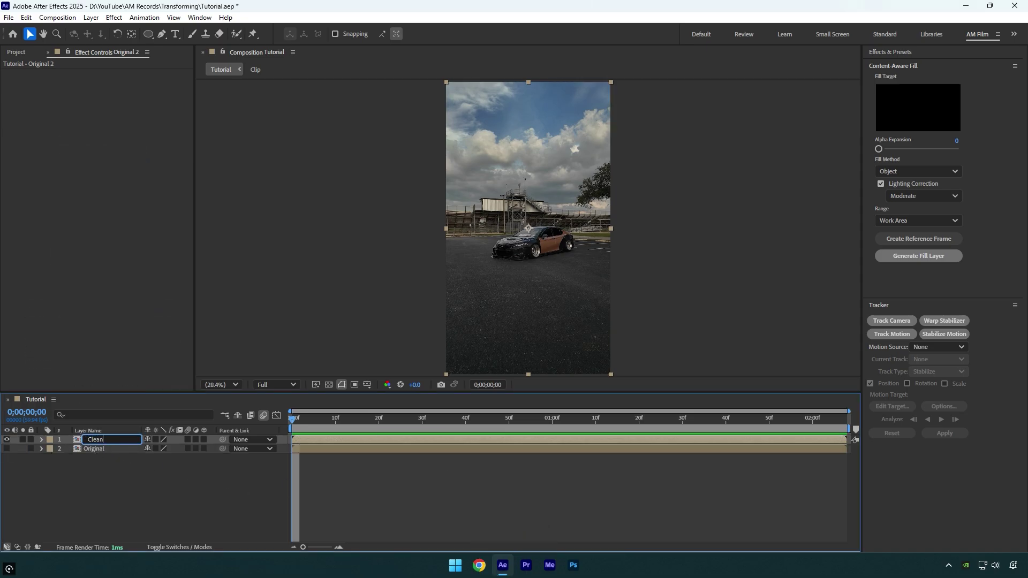
text(lean)
key(Return)
Trim the Clean layer's out-point to 1;00.
drag(328, 424, 553, 423)
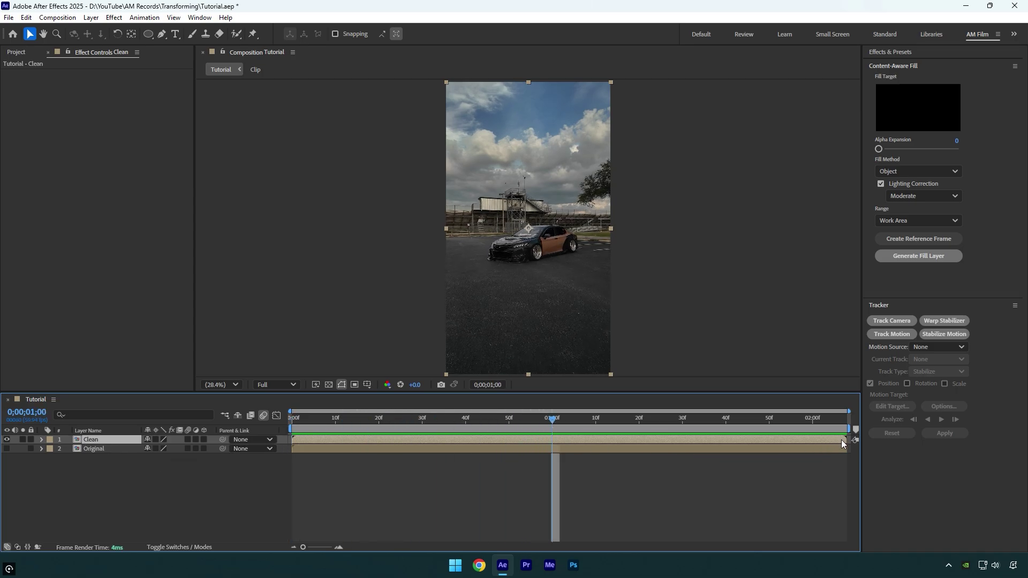
drag(842, 440, 396, 423)
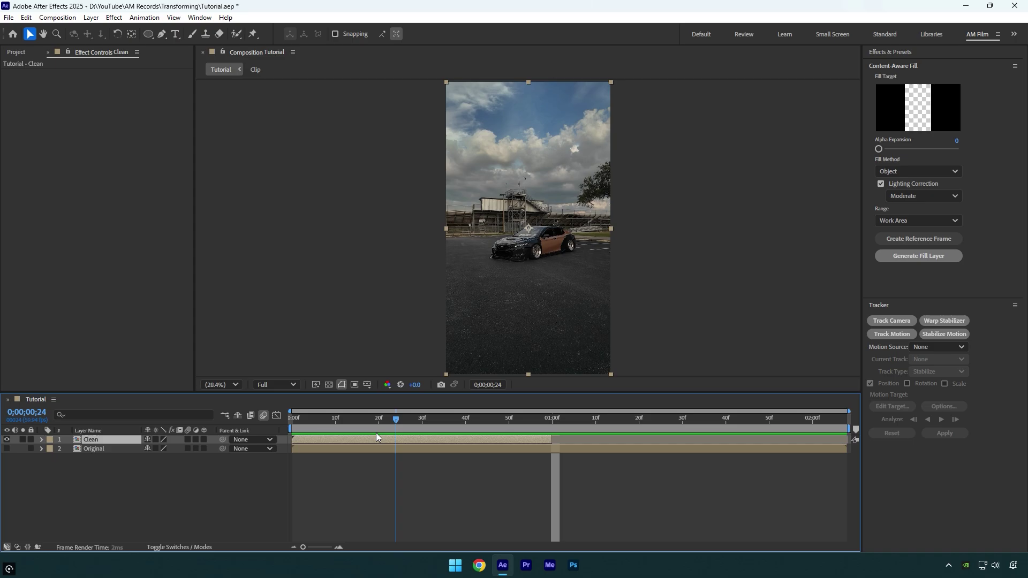
key(Home)
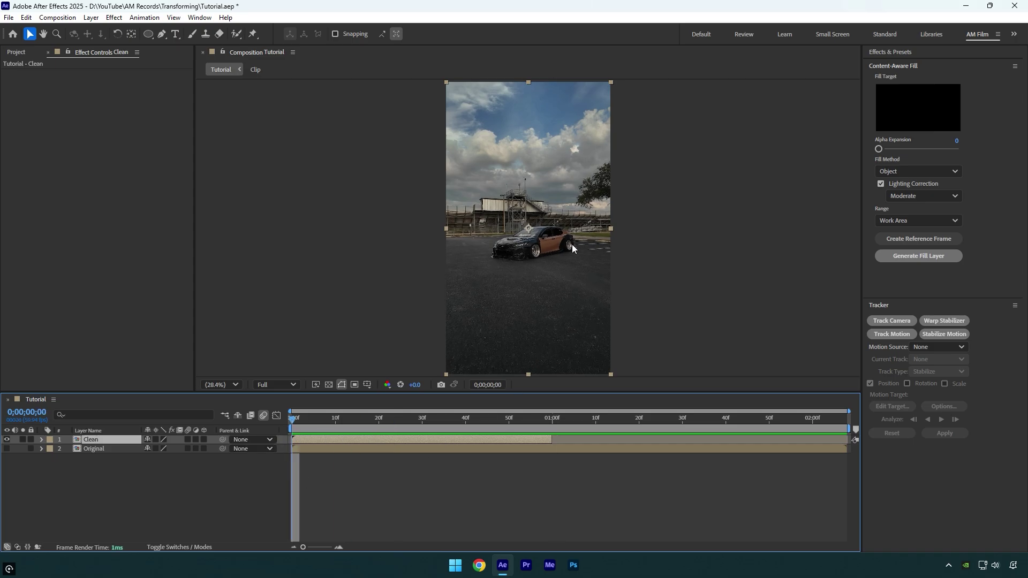
Apply the Mocha AE effect to the Clean layer via effect search.
key(ctrl+space)
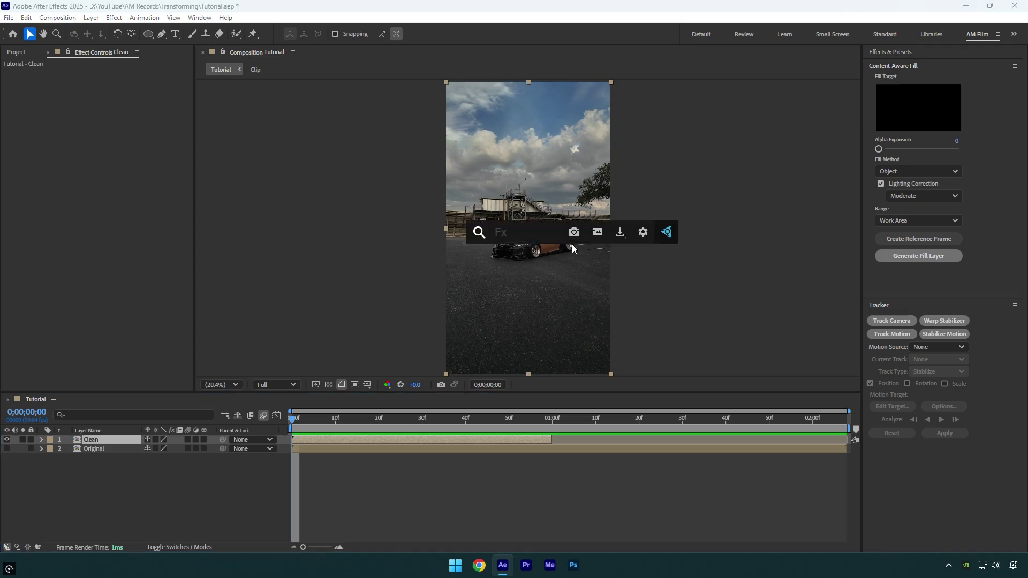
text(mocha)
key(Return)
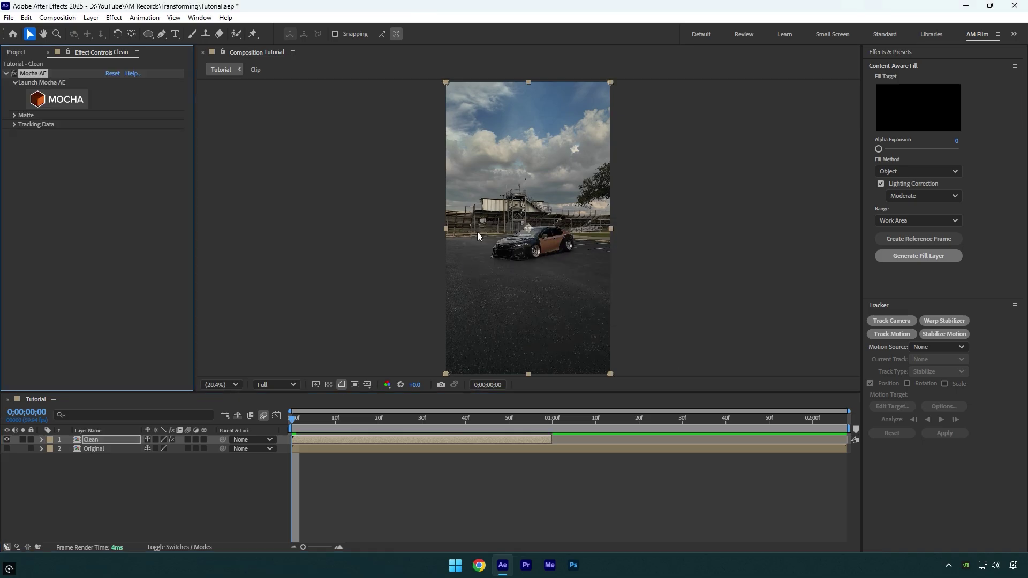
In Mocha AE, draw a closed X-Spline shape around the car.
click(62, 107)
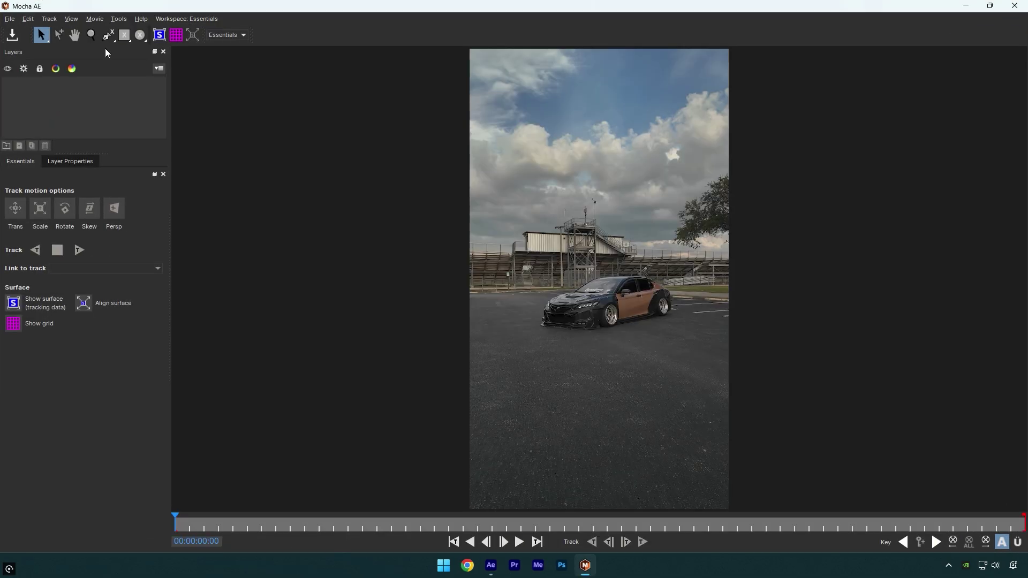
click(109, 36)
click(536, 305)
click(531, 332)
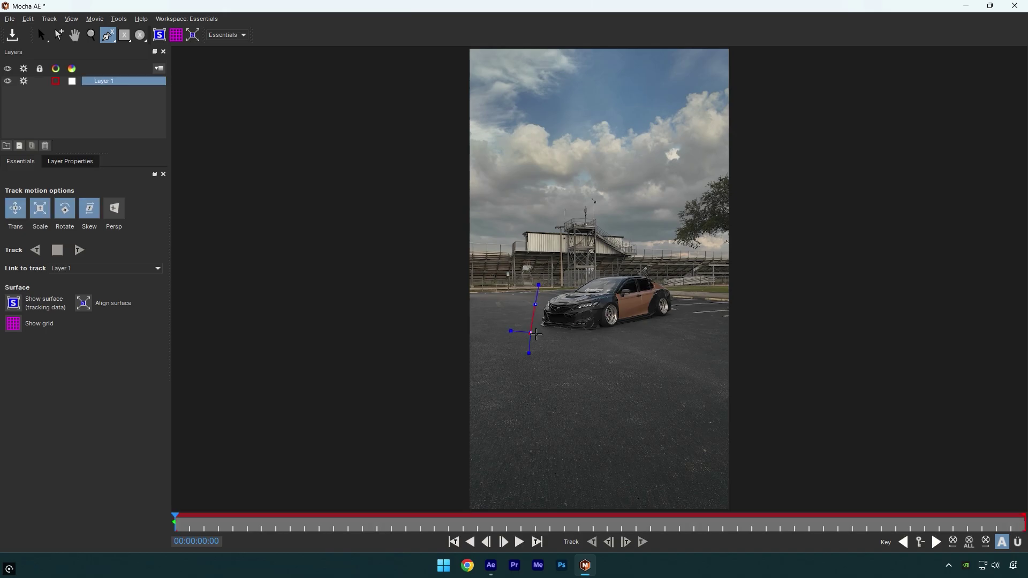
click(565, 334)
click(632, 332)
click(673, 321)
click(677, 305)
click(667, 279)
click(624, 271)
click(602, 271)
click(566, 282)
click(536, 304)
Refine a spline point, track the shape forward through the clip, then close Mocha.
key(s)
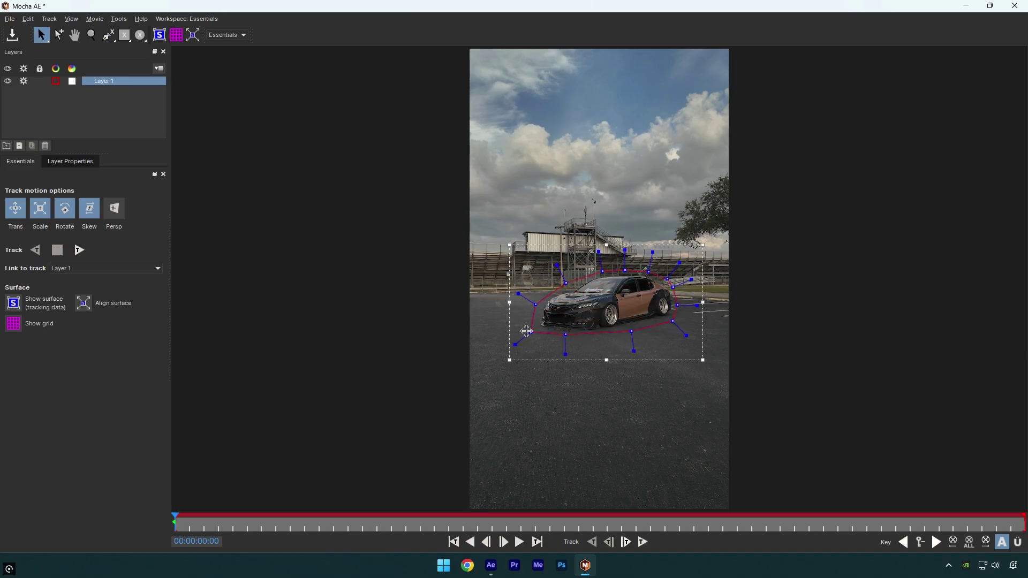
drag(531, 333, 534, 325)
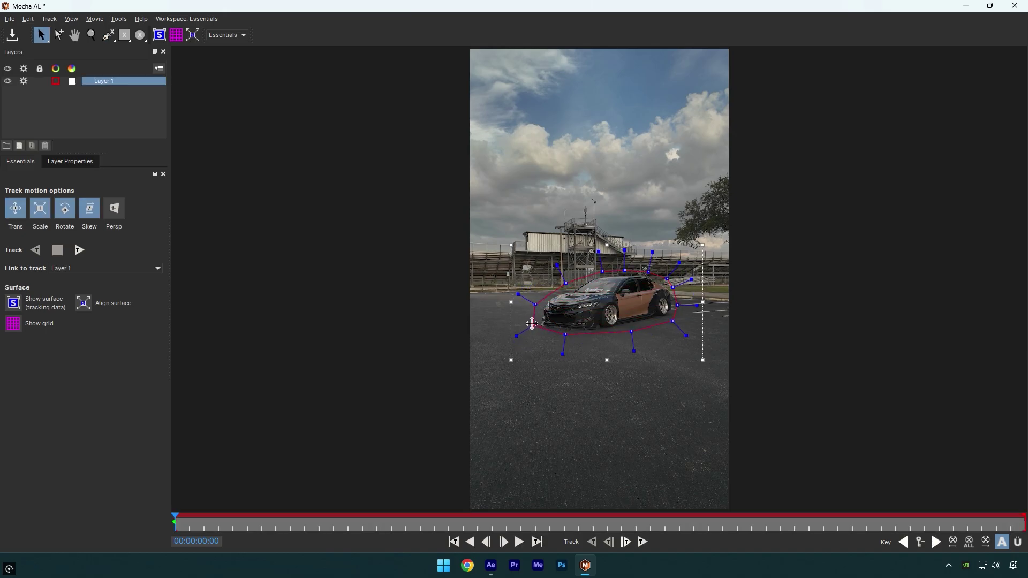
click(84, 254)
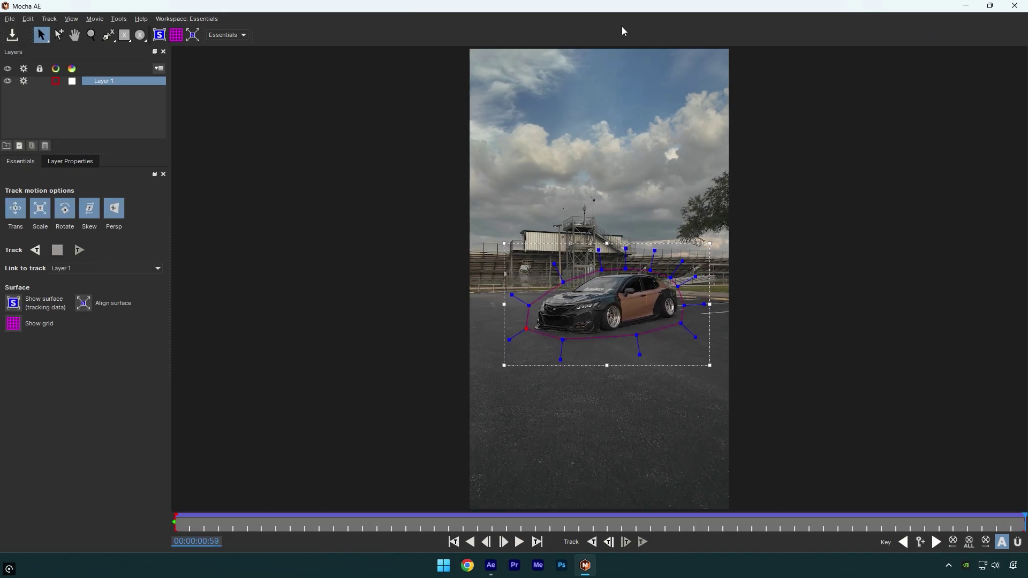
click(1015, 6)
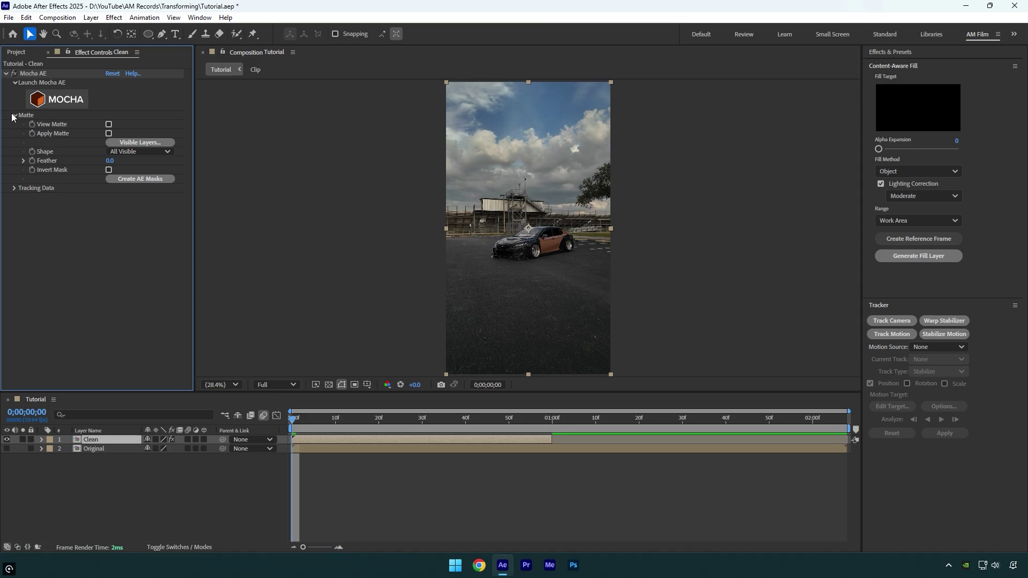
Create subtracted AE masks from the track, end the work area at 1;00, and create a reference frame.
click(143, 180)
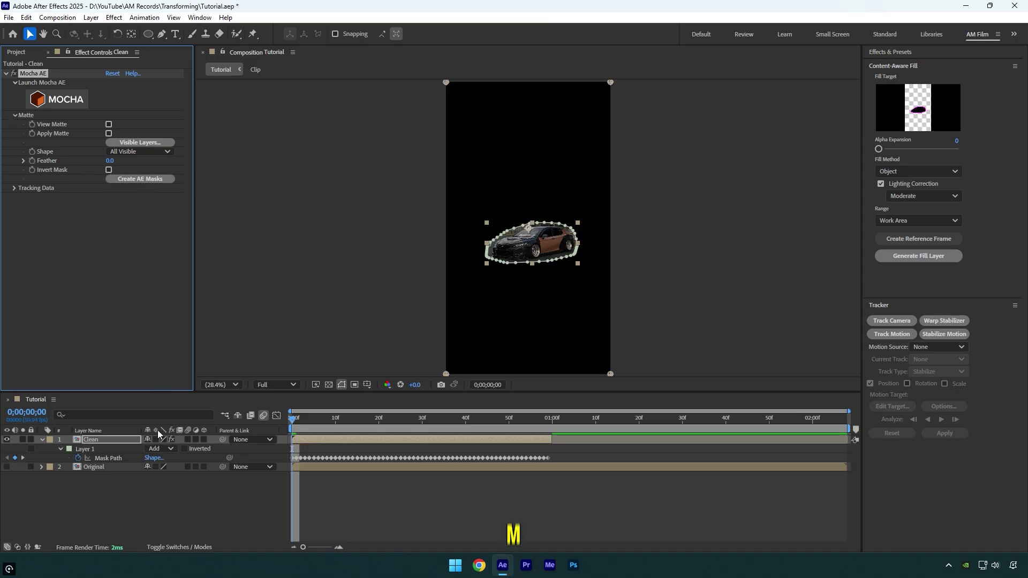
click(155, 451)
click(176, 484)
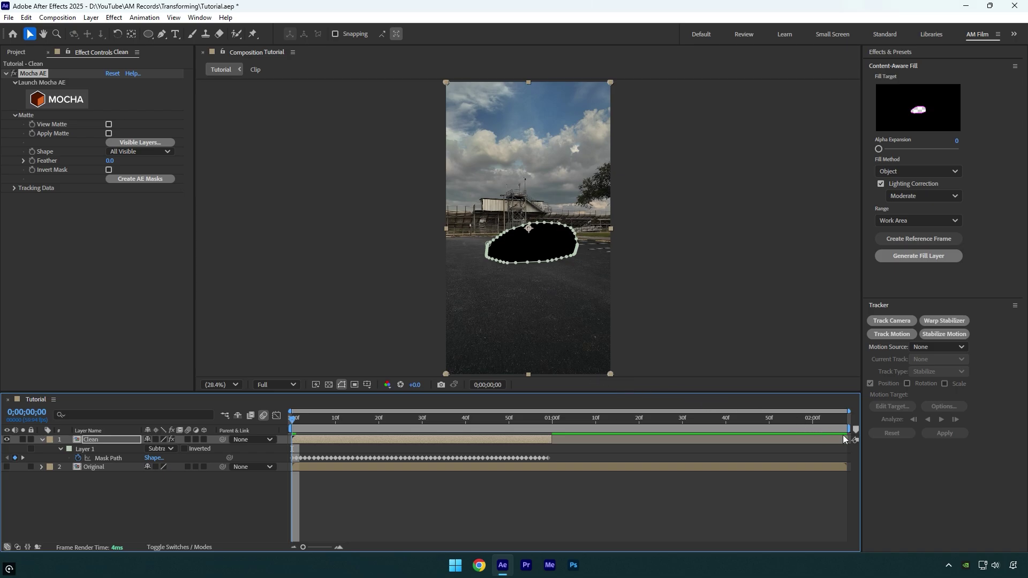
drag(852, 430, 552, 423)
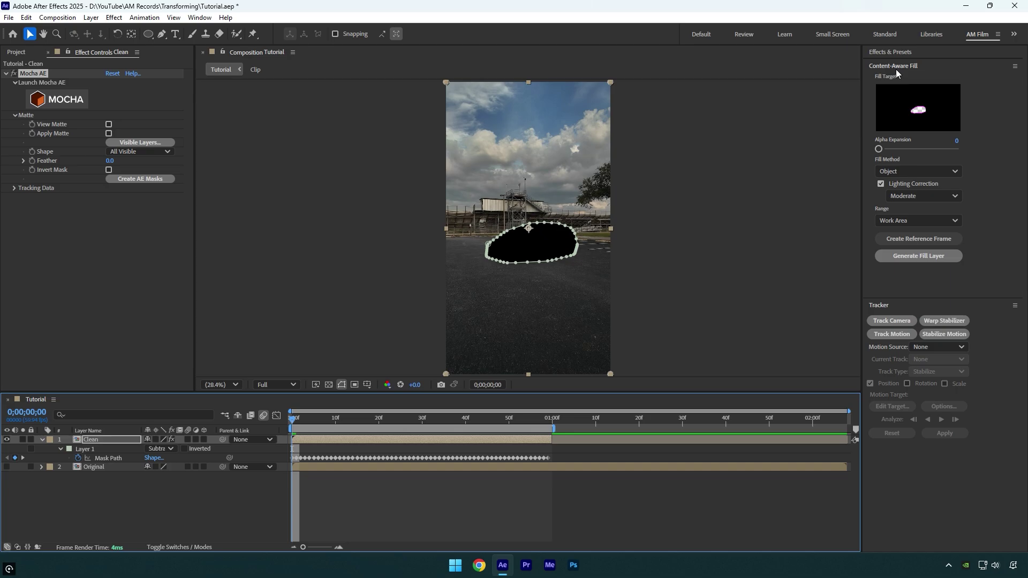
click(926, 241)
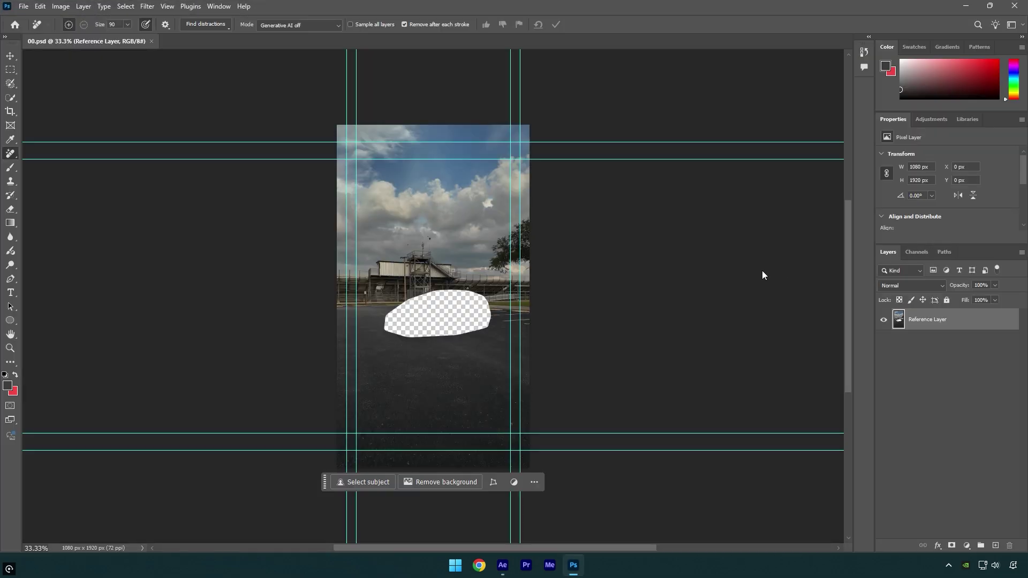
Fill the transparent car-shaped hole using the Remove Tool.
right_click(10, 153)
click(34, 170)
mouse_move(390, 319)
mouse_down()
mouse_move(446, 333)
mouse_move(479, 304)
mouse_move(399, 323)
mouse_up()
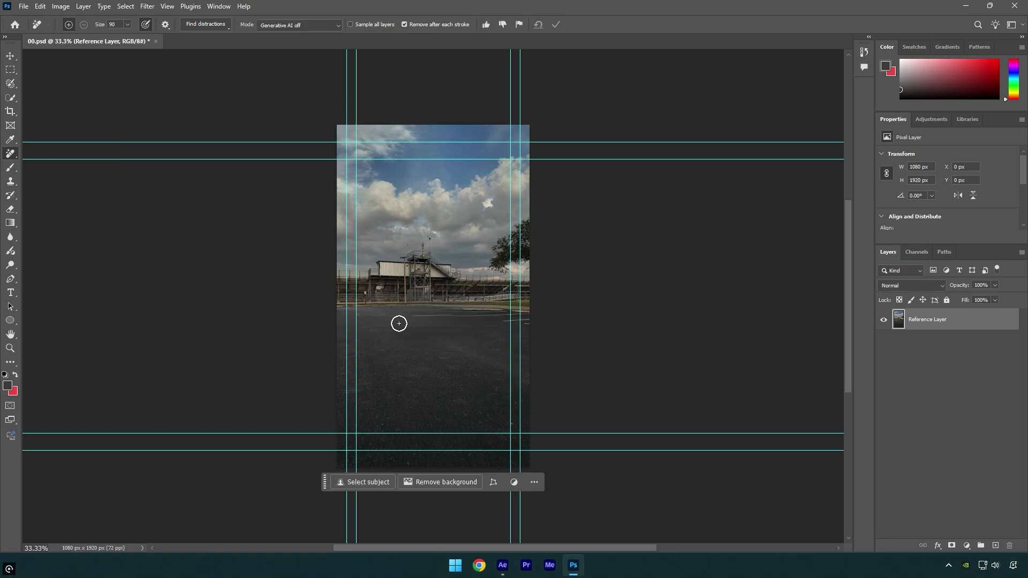
Save and close 00.psd, then return to After Effects.
click(24, 6)
click(40, 130)
key(ctrl+w)
key(alt+Tab)
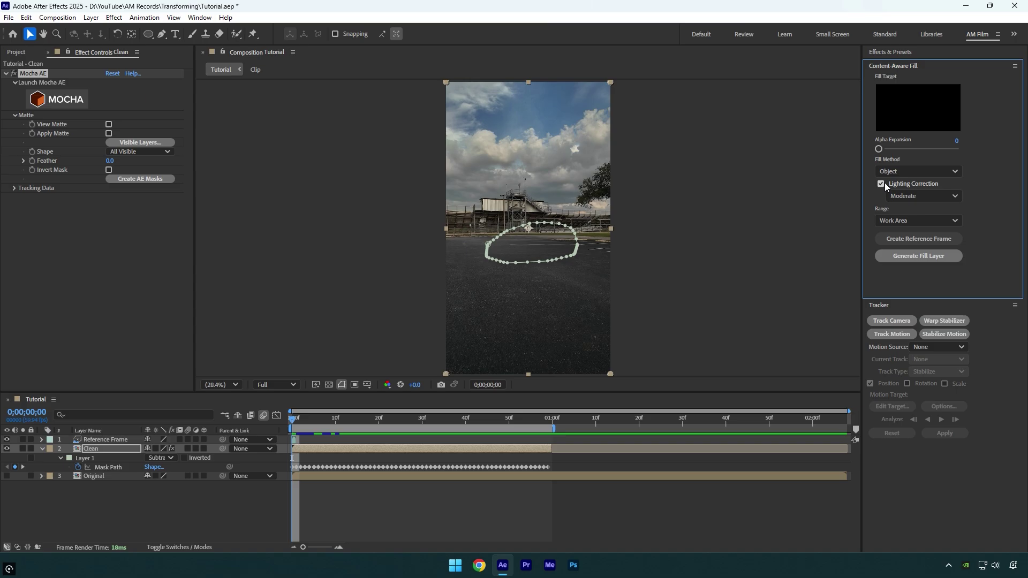
Generate the Content-Aware Fill layer, check later frames, and extend the work area to the clip end.
click(926, 256)
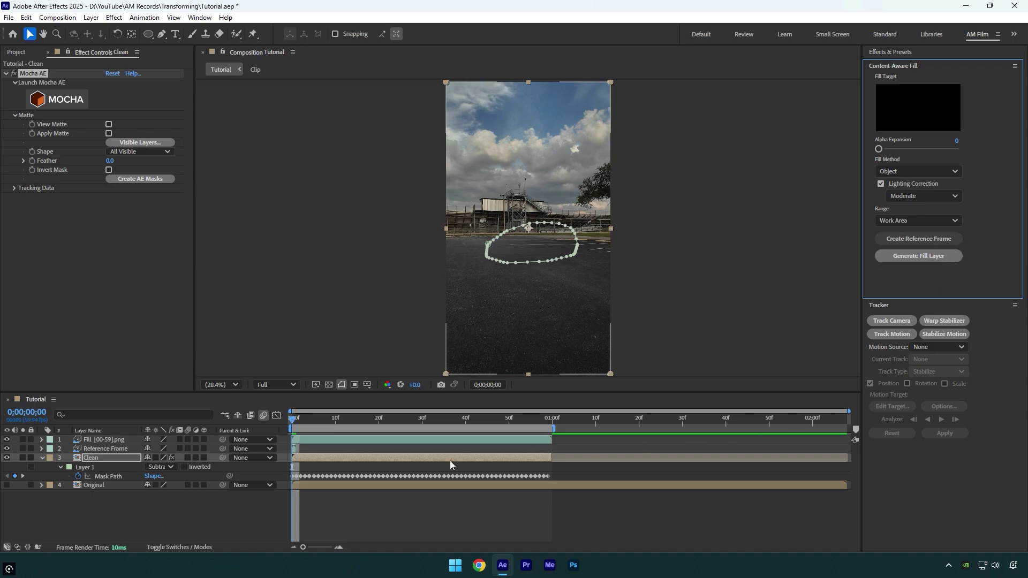
mouse_move(293, 420)
mouse_down()
mouse_move(496, 416)
mouse_move(294, 420)
mouse_up()
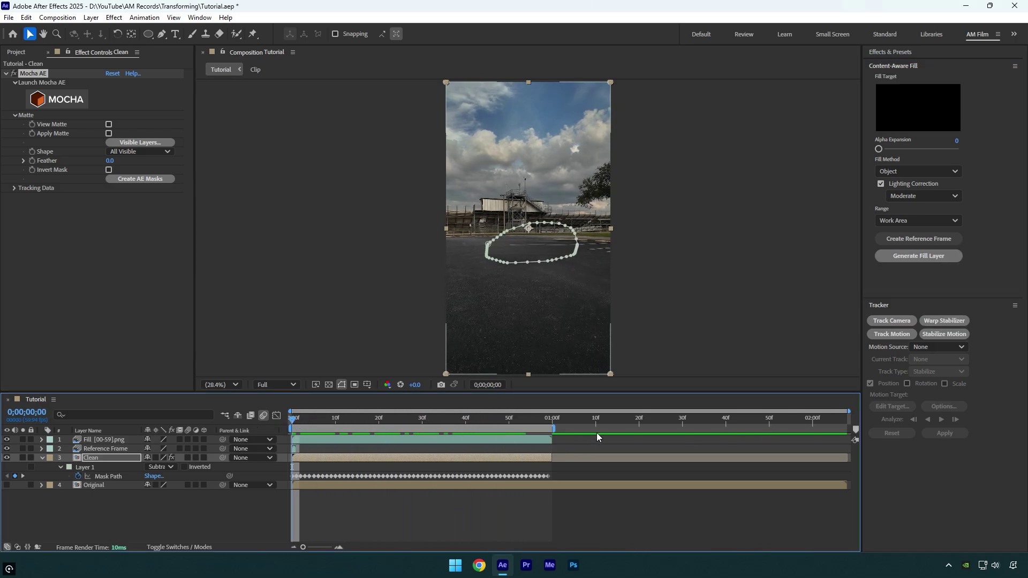
drag(553, 429, 864, 428)
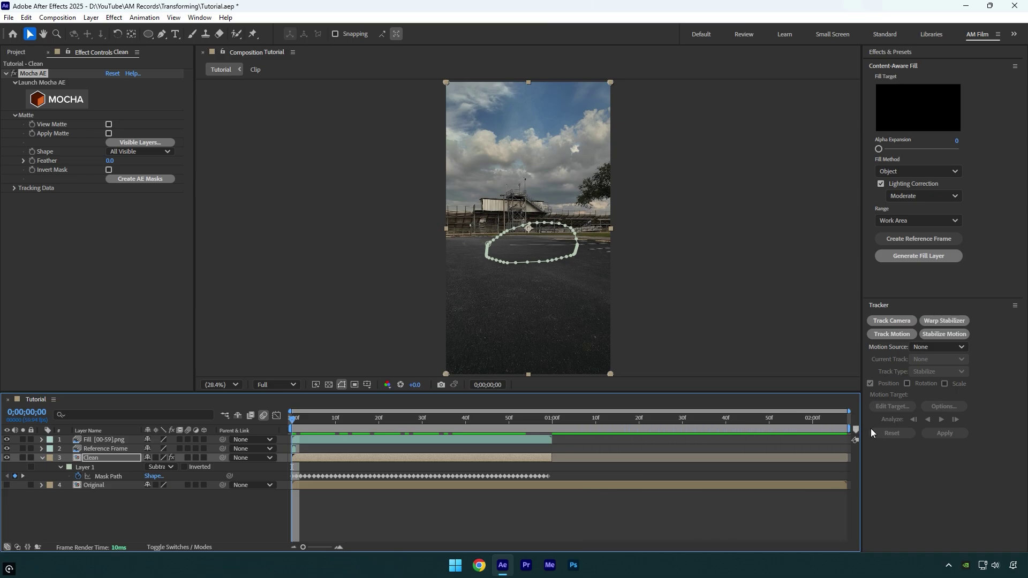
Duplicate the Original layer, move the copy to the top and make it visible.
click(43, 459)
click(93, 468)
key(ctrl+d)
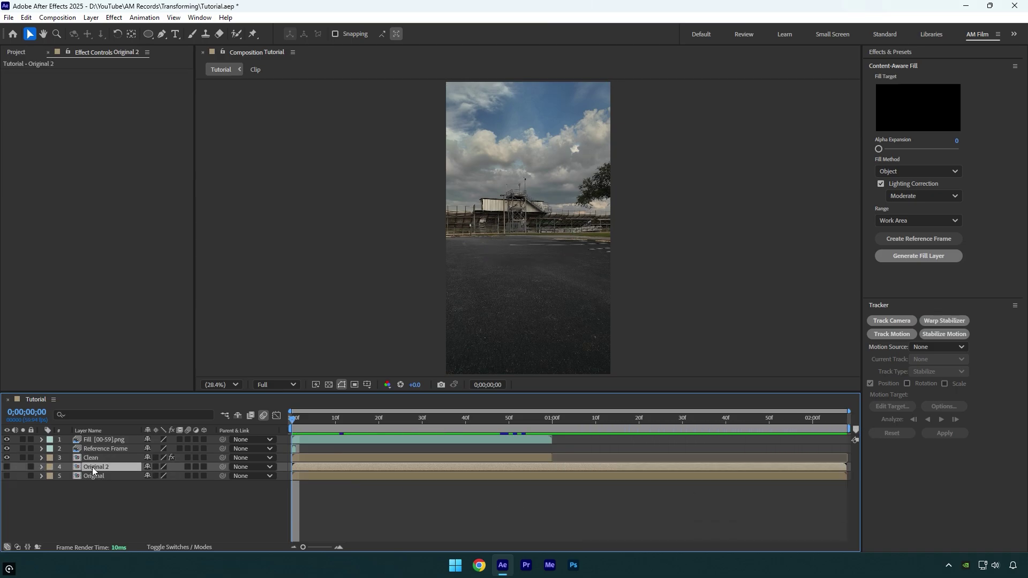
drag(92, 467, 97, 436)
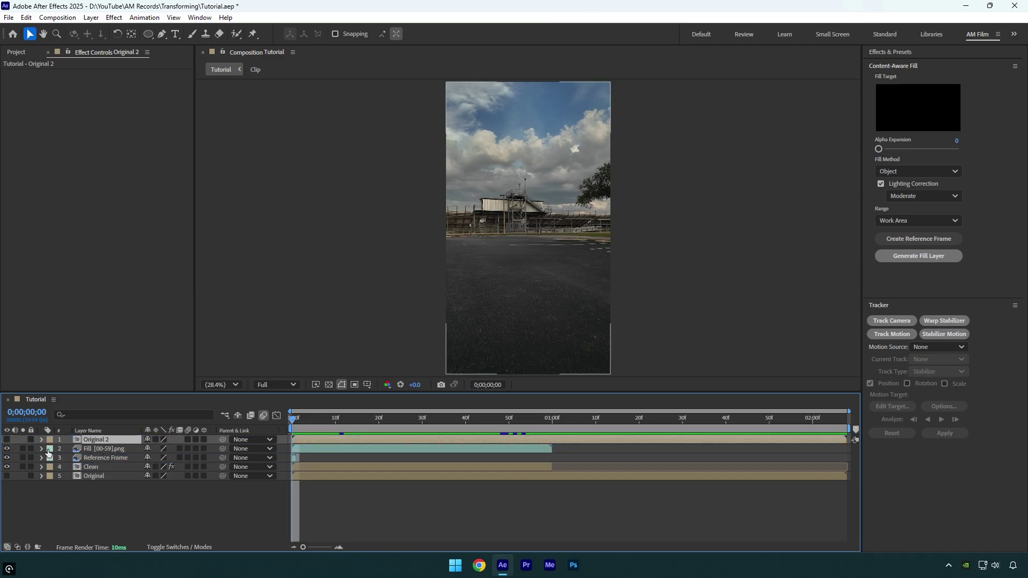
click(7, 439)
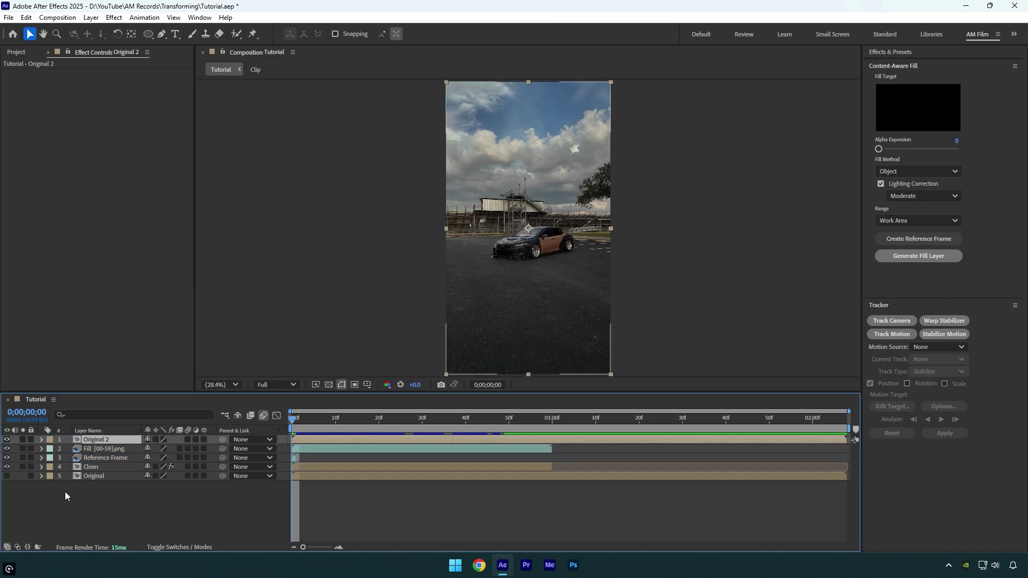
key(space)
key(space)
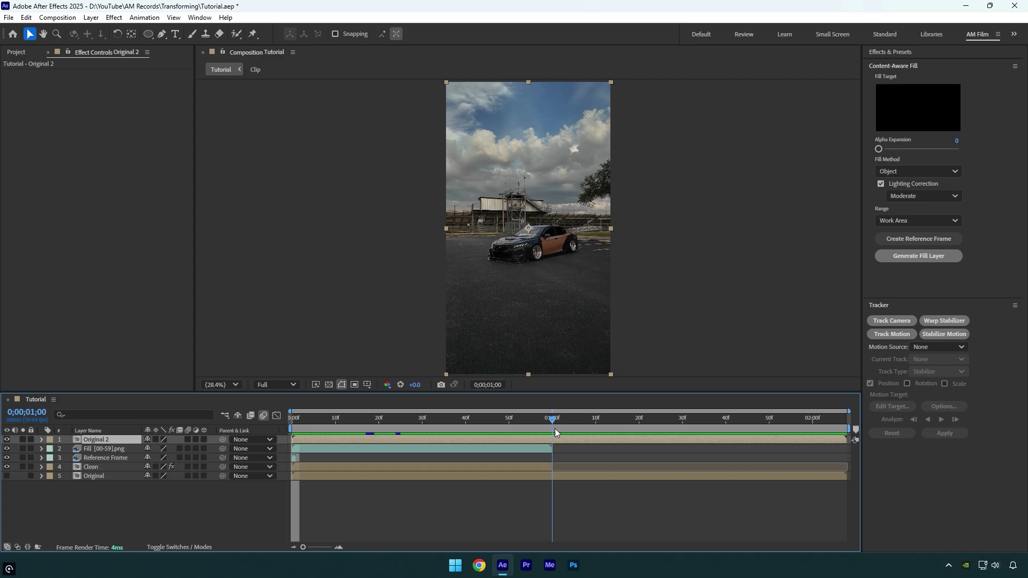
Split the copy at one second and freeze the Original 2 layer on a single frame.
key(ctrl+shift+d)
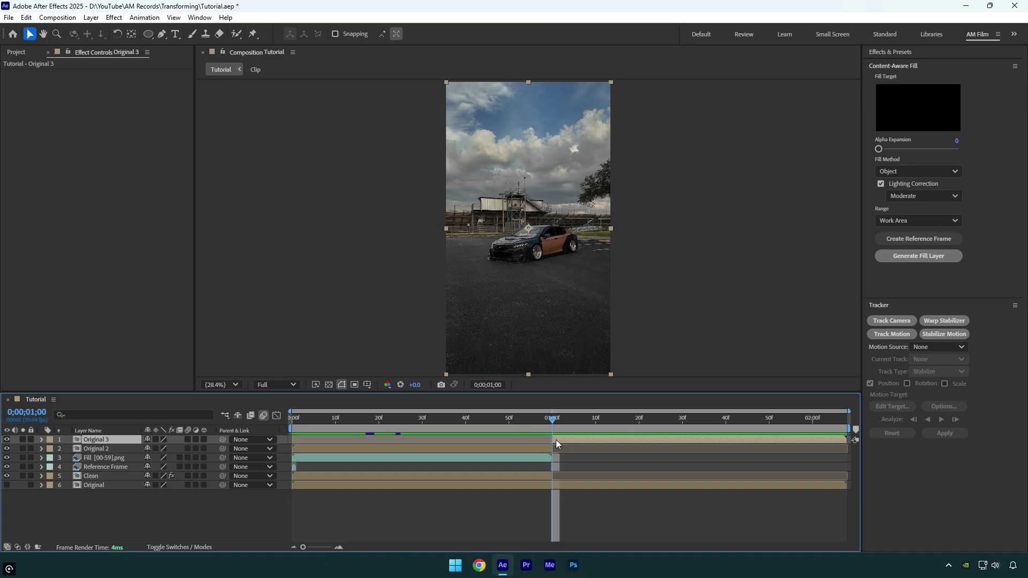
click(520, 449)
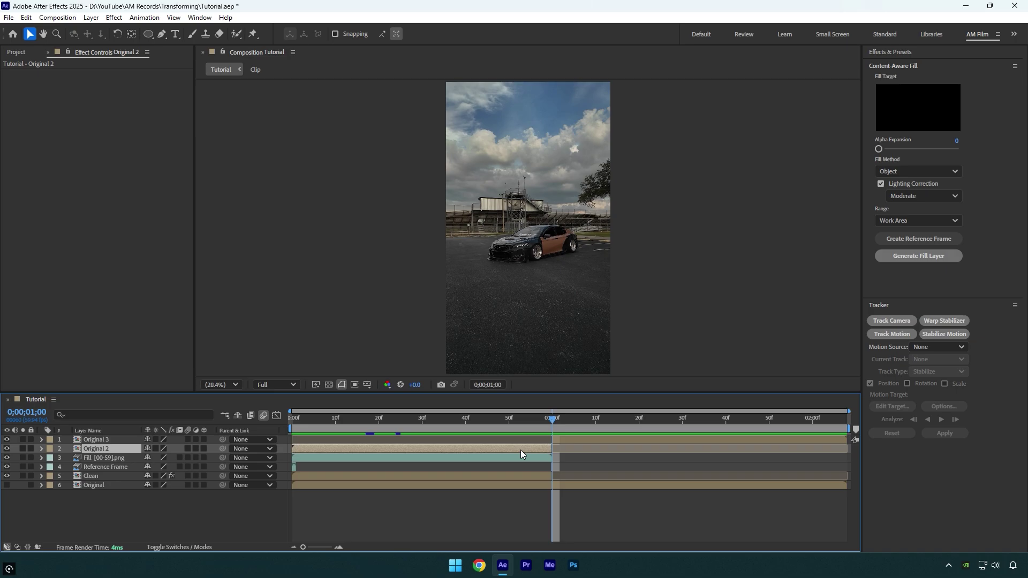
right_click(521, 450)
mouse_move(596, 193)
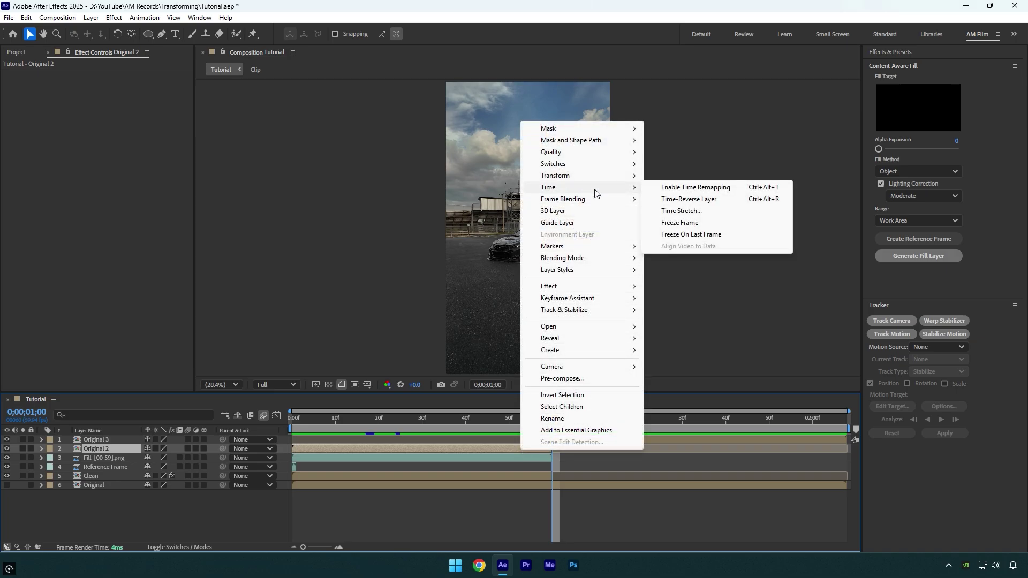
click(681, 224)
drag(556, 419, 413, 438)
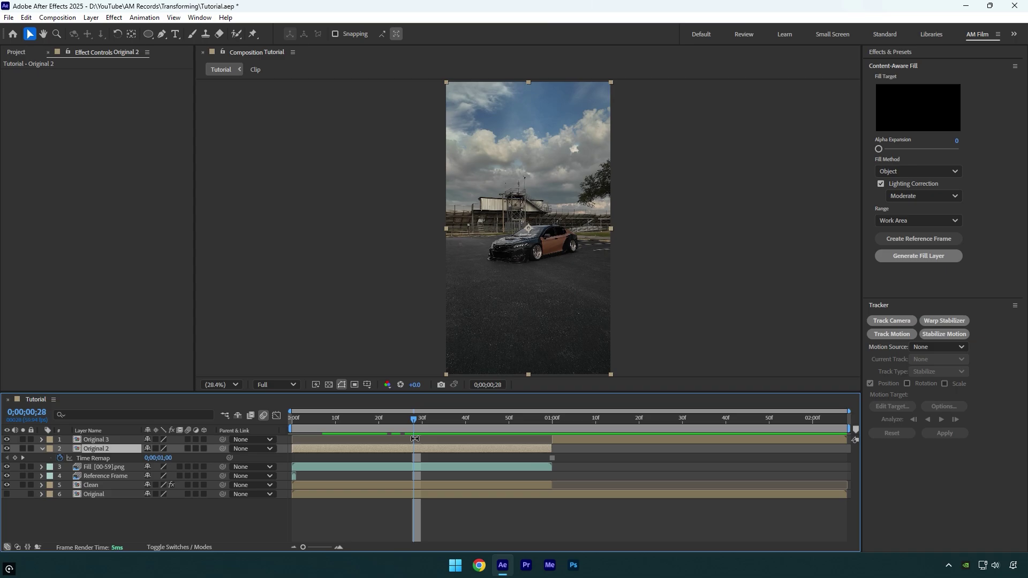
Rename the frozen layer 'Car only' and collapse its Time Remap property.
key(Return)
text(Car only)
key(Return)
drag(416, 424, 281, 427)
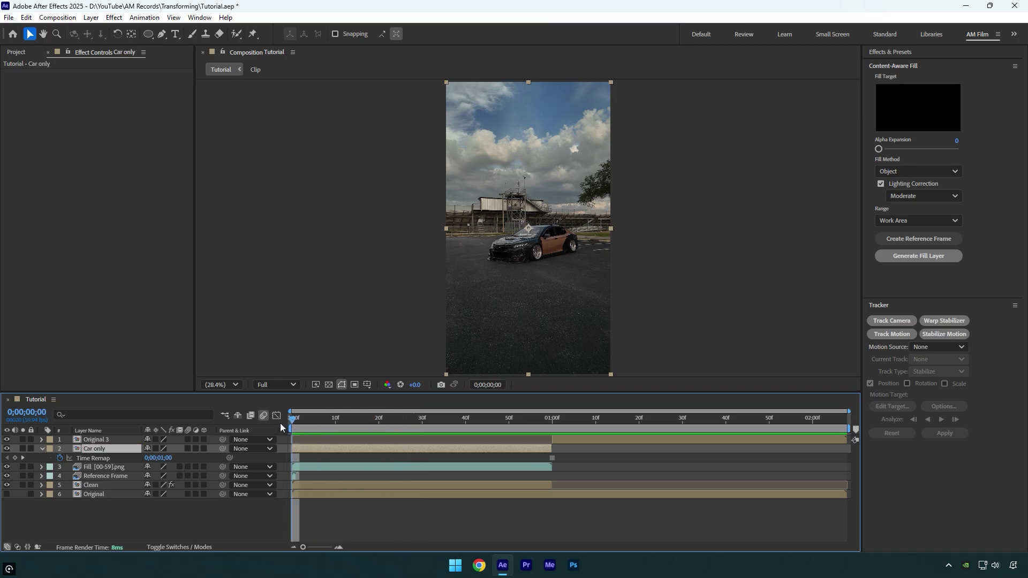
key(u)
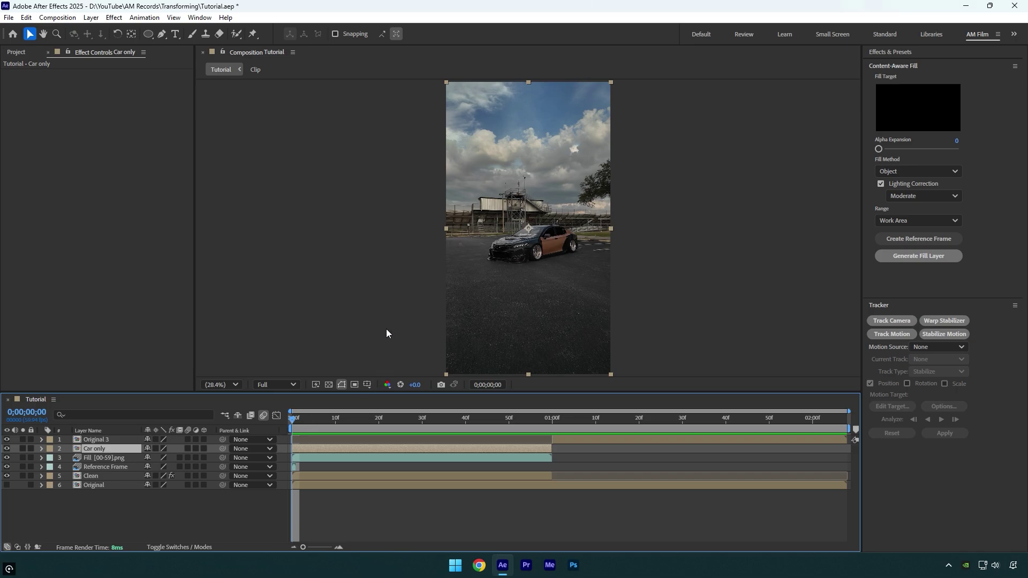
Draw a Pen mask around the whole car on the Car only layer.
key(g)
key(period)
key(period)
key(period)
key(period)
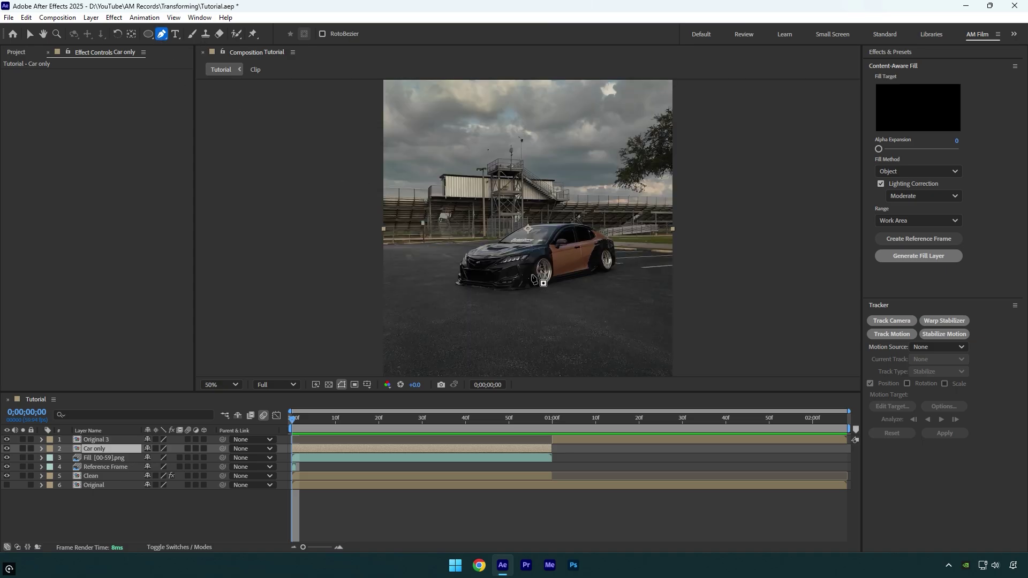
scroll(490, 362, up, 2)
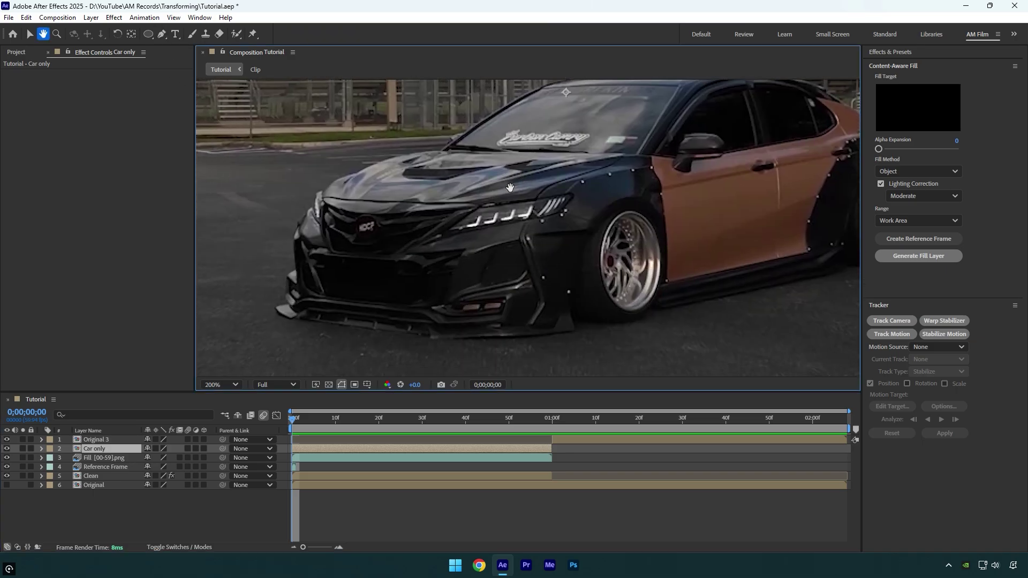
click(274, 308)
click(290, 318)
click(298, 319)
click(310, 320)
click(317, 321)
click(323, 322)
click(407, 337)
click(632, 324)
drag(632, 324, 315, 324)
click(586, 279)
click(535, 192)
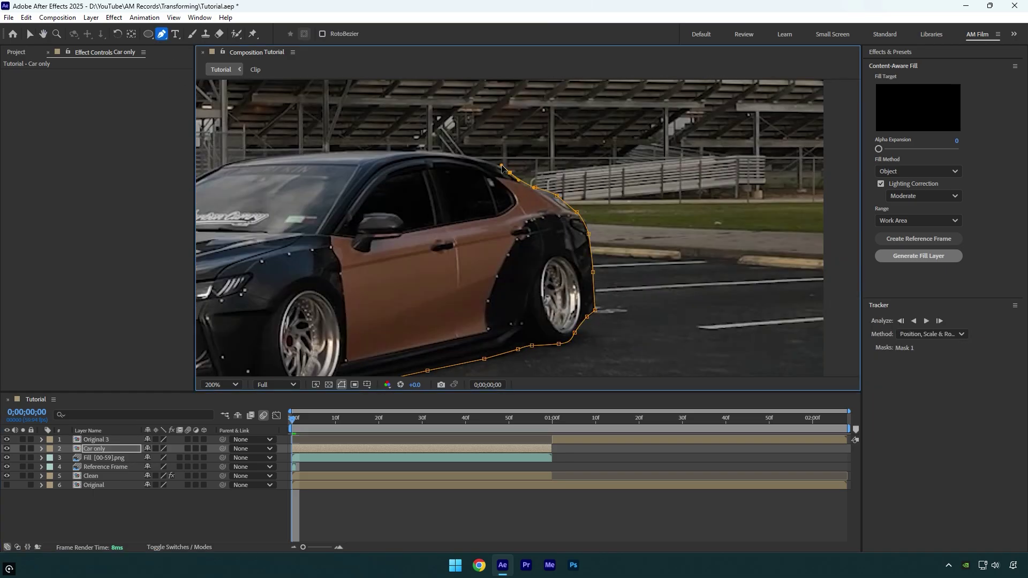
click(417, 155)
drag(327, 160, 499, 173)
scroll(498, 173, down, 6)
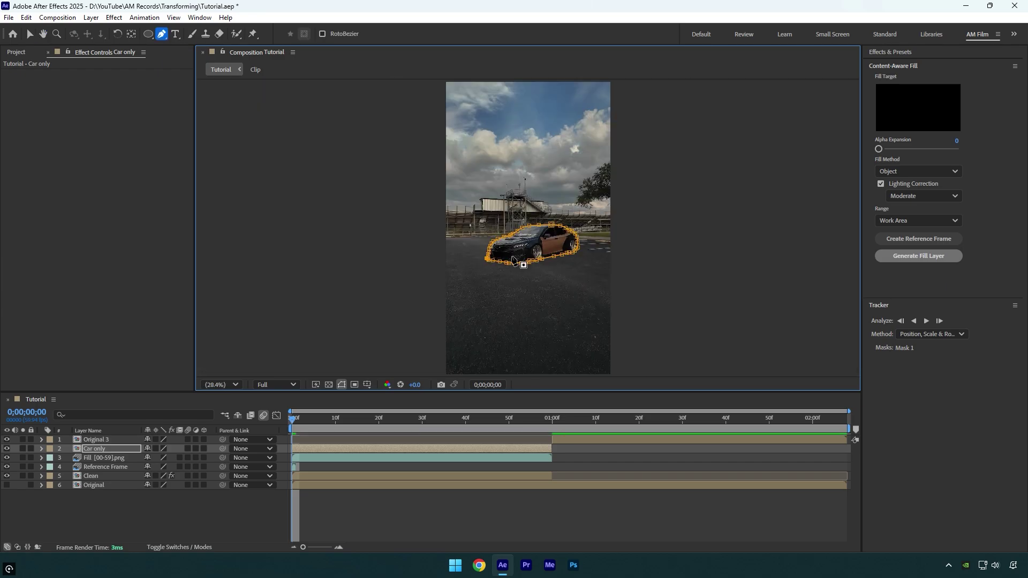
key(v)
Pre-compose the layer as 'Car only' with all attributes moved, then duplicate the precomp.
right_click(341, 454)
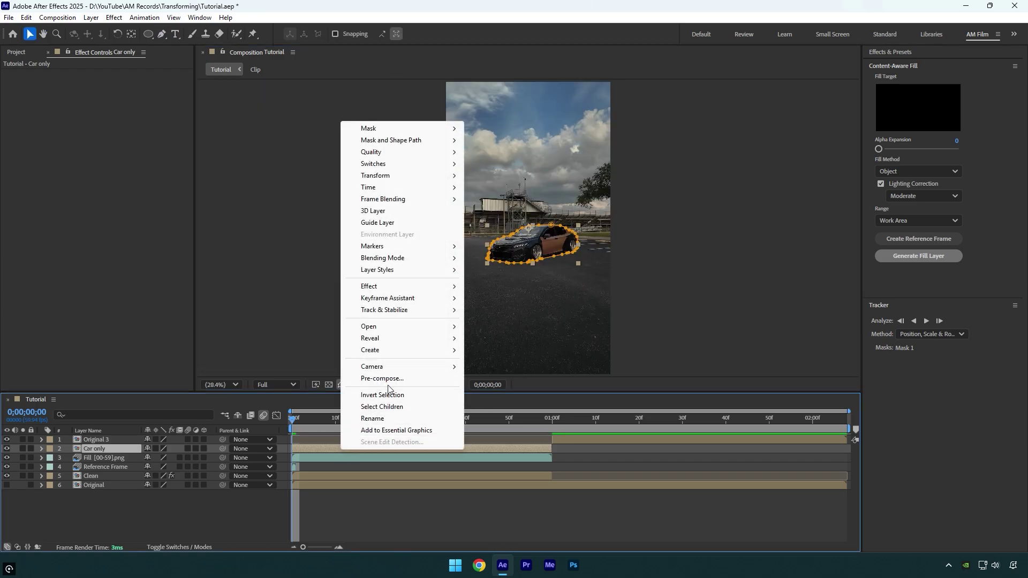
click(388, 380)
text(Car on)
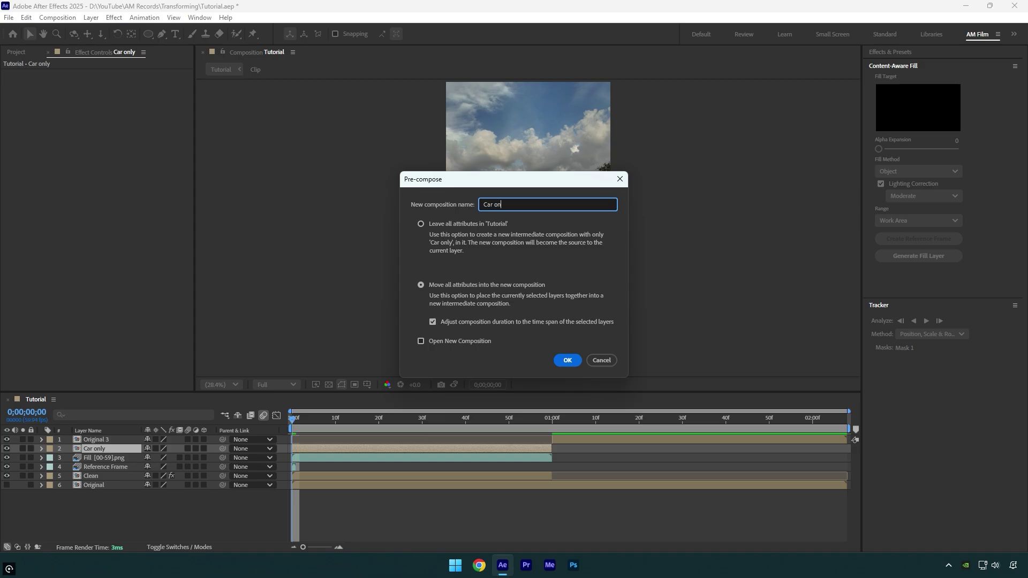
text(ly)
click(476, 285)
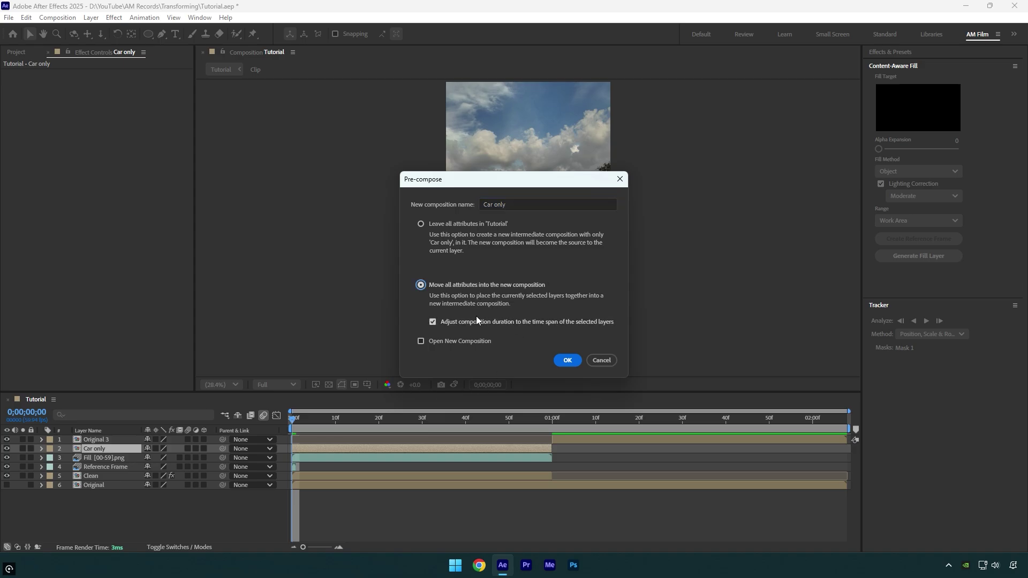
click(476, 319)
click(566, 360)
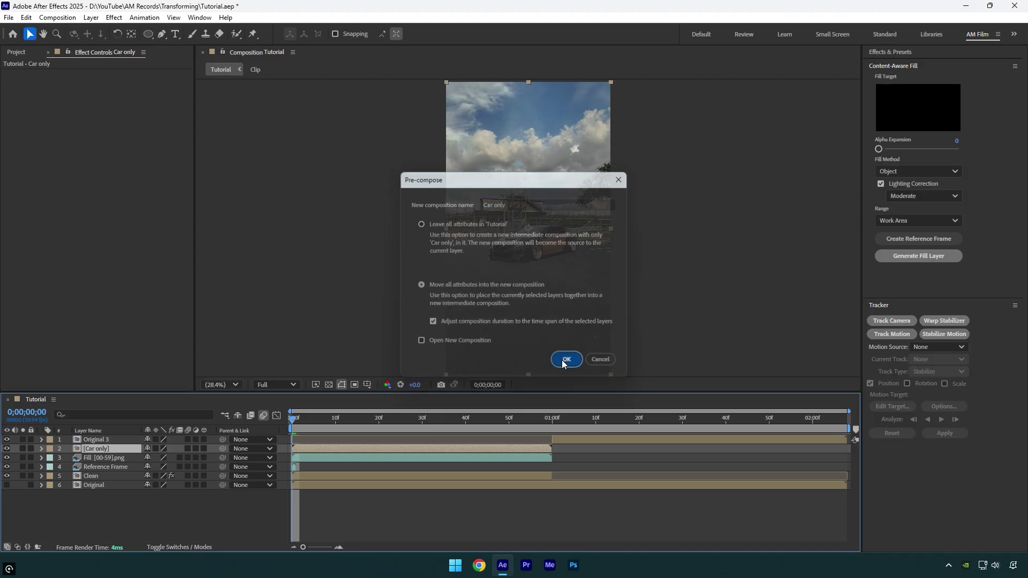
key(ctrl+d)
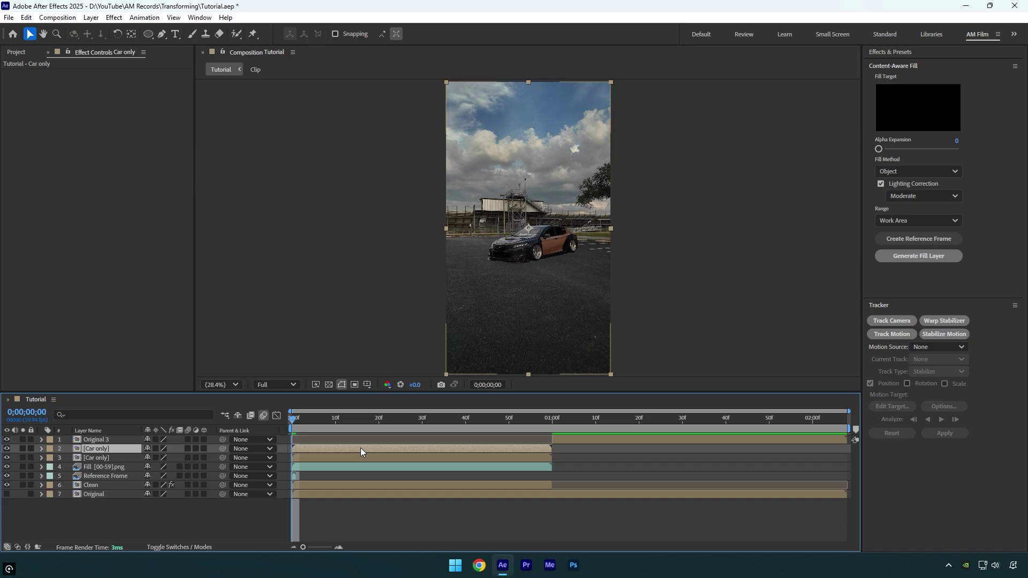
click(345, 457)
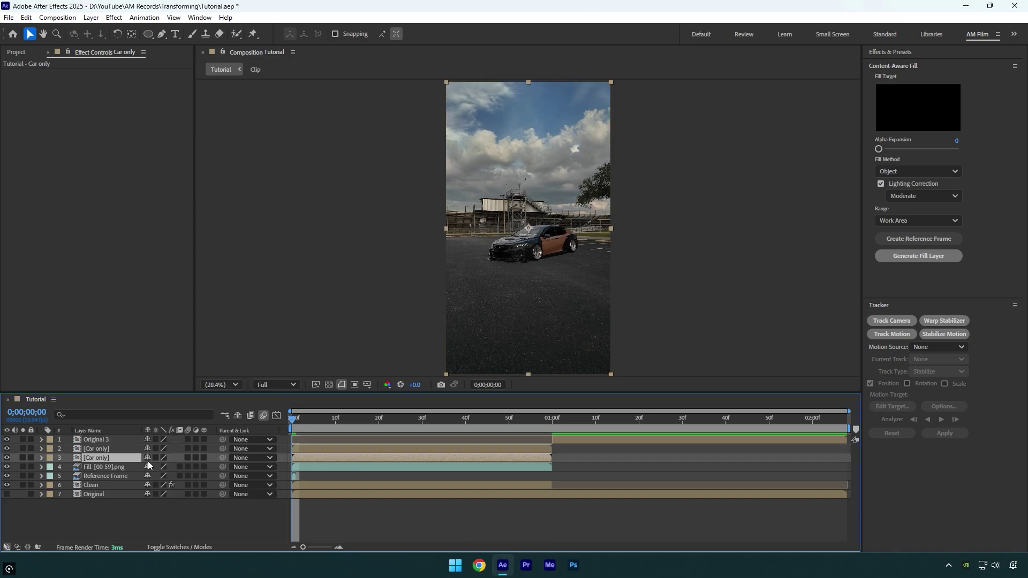
Hide the lower Car only copy and rename the upper one 'Mask'.
click(7, 458)
click(97, 450)
key(Return)
text(Mas)
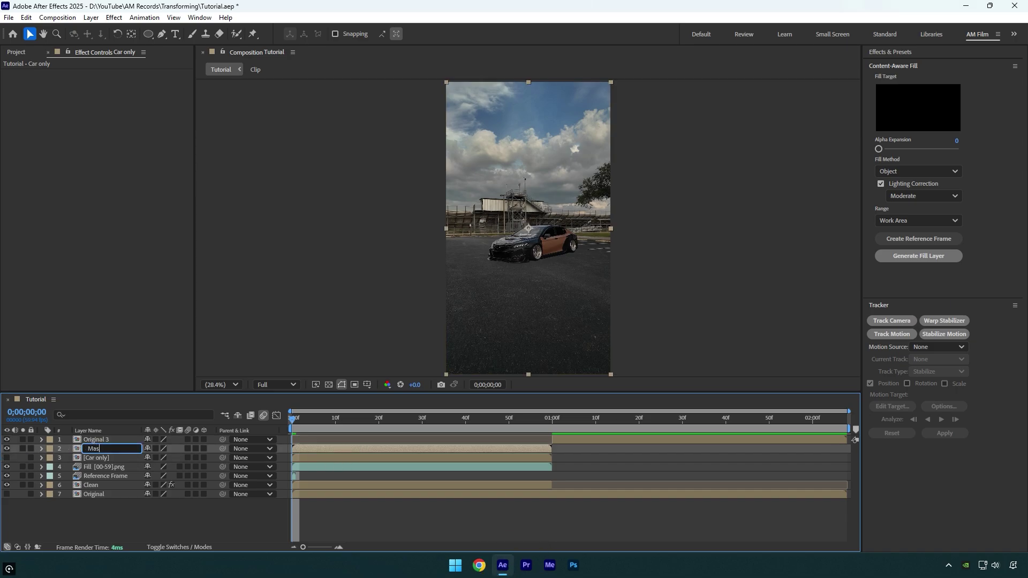
text(k)
key(Return)
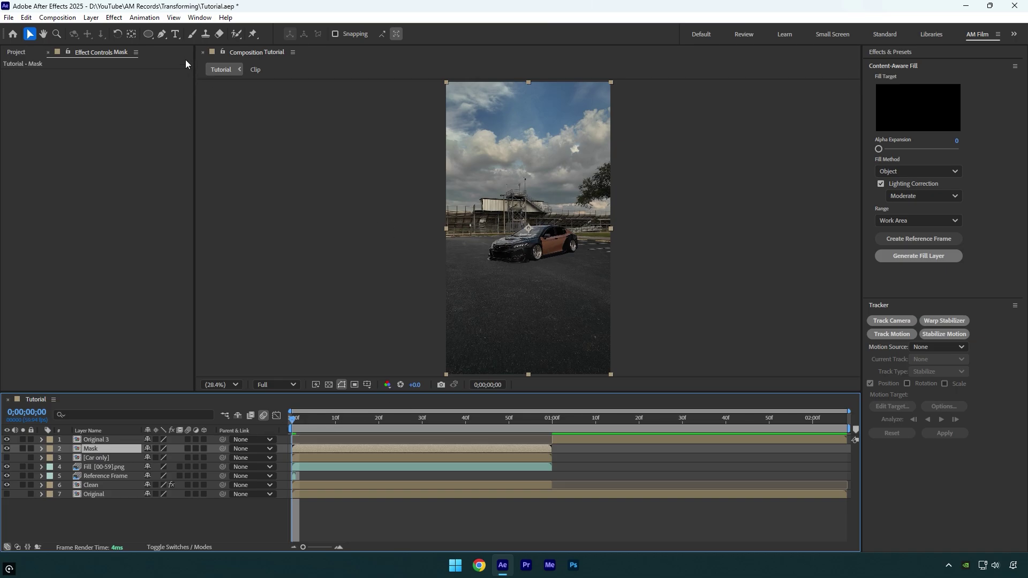
Pen-mask the car's front end from the door seam around the bumper and wheel arch.
click(162, 34)
key(slash)
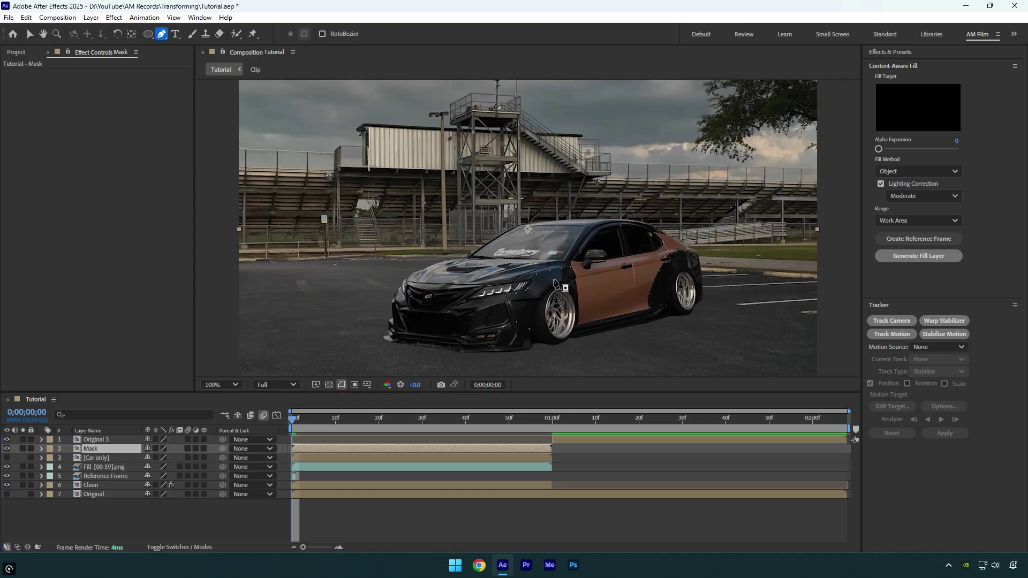
scroll(555, 283, up, 2)
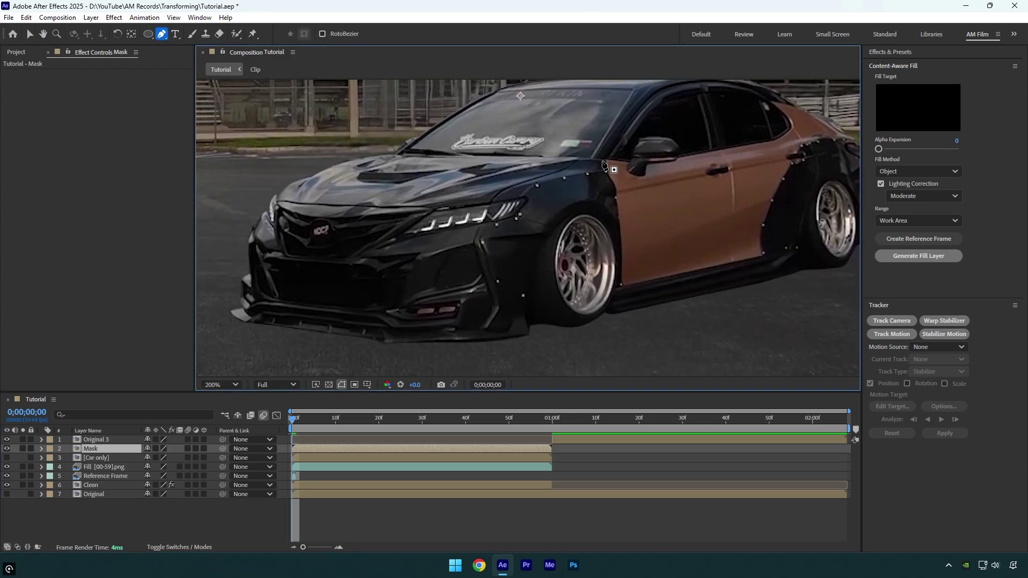
click(604, 159)
click(570, 157)
click(496, 154)
click(394, 154)
click(290, 183)
click(250, 226)
click(237, 319)
click(325, 333)
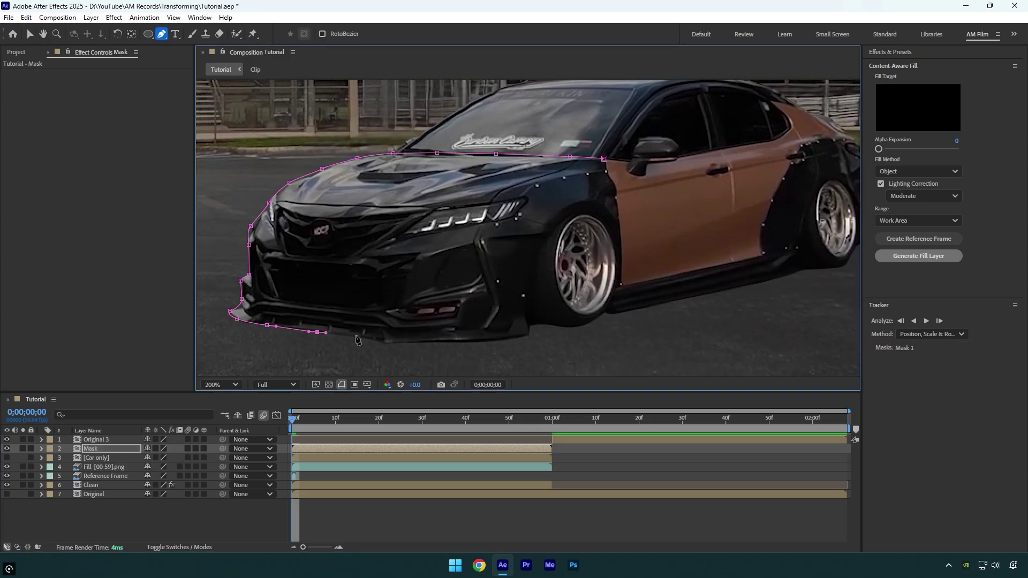
click(380, 341)
click(483, 341)
click(530, 271)
click(568, 217)
click(610, 233)
click(623, 285)
click(612, 185)
click(604, 158)
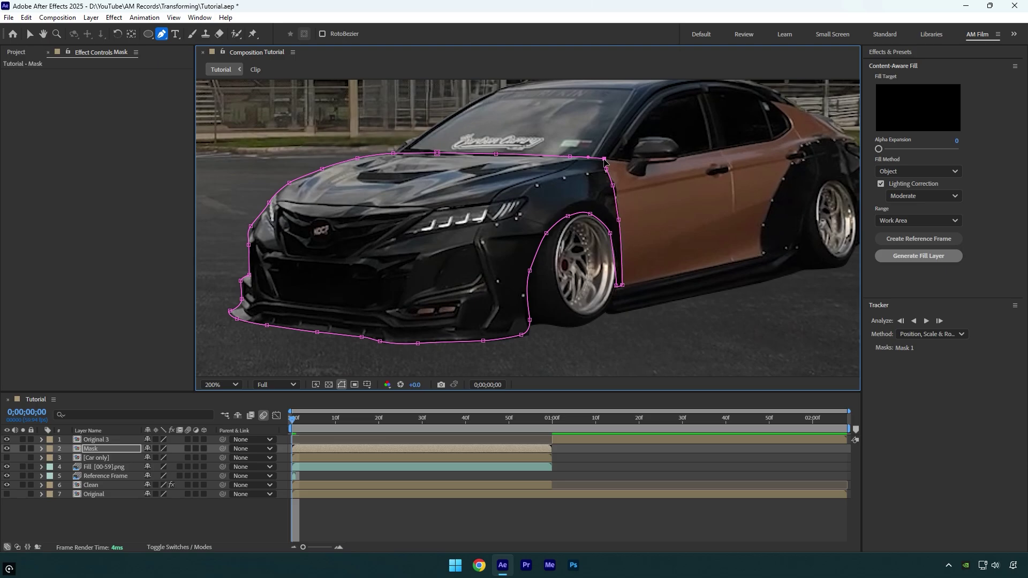
Duplicate the Mask layer to create Mask 2.
scroll(604, 160, down, 2)
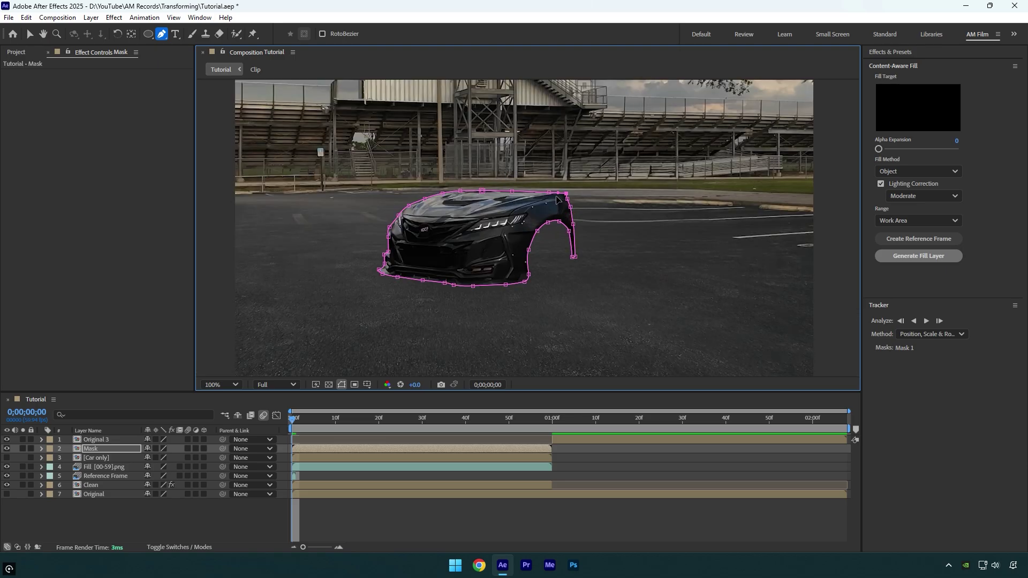
click(92, 450)
key(ctrl+d)
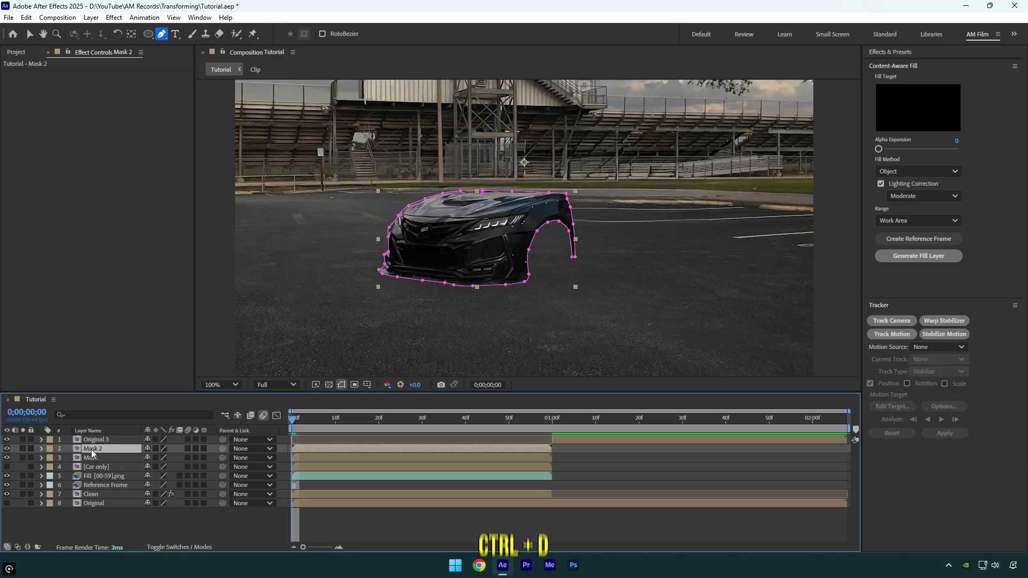
Delete the copied front-end mask from Mask 2.
key(m)
click(91, 458)
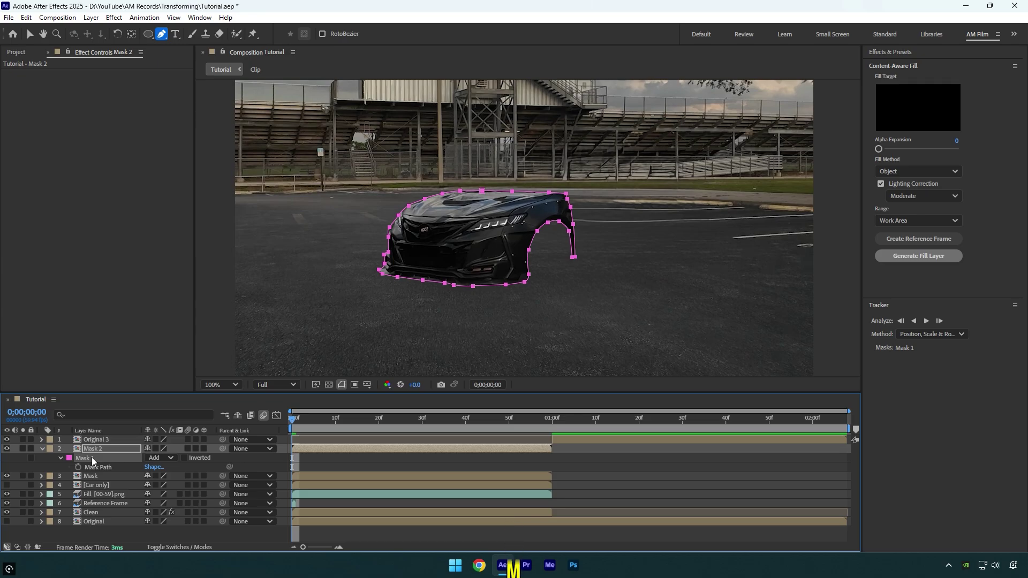
key(Delete)
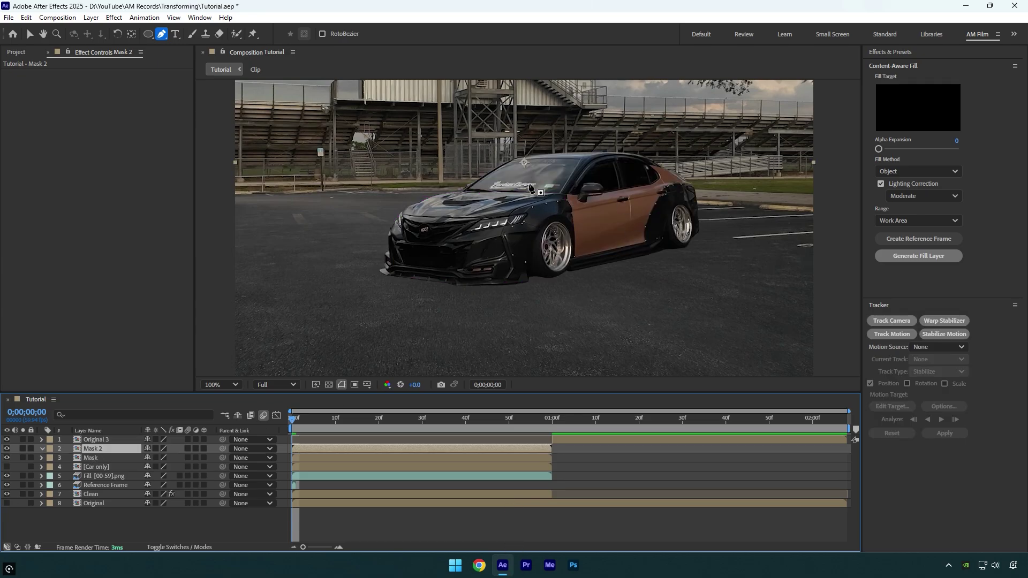
Mask the roof, doors and rear on Mask 2, then duplicate it as Mask 3.
scroll(529, 187, up, 1)
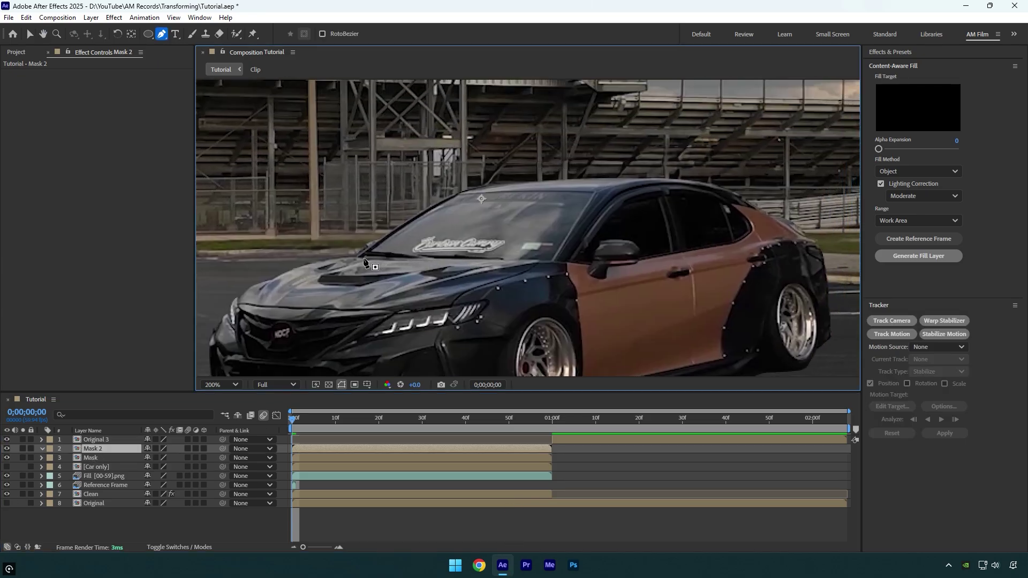
click(357, 256)
click(429, 207)
click(470, 188)
click(533, 180)
click(686, 179)
click(736, 194)
click(790, 221)
click(828, 288)
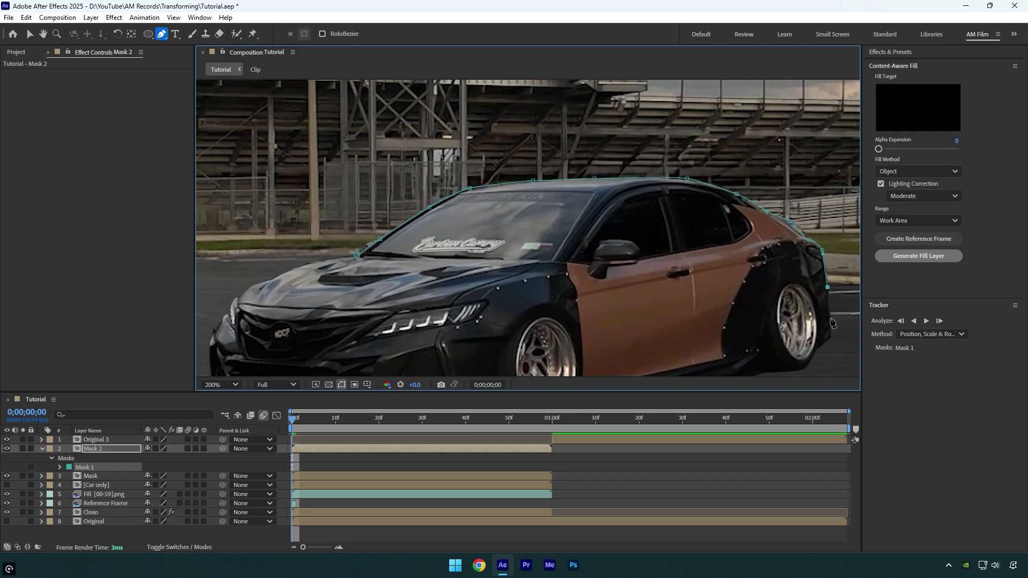
click(829, 318)
click(781, 288)
drag(750, 369, 729, 299)
click(693, 315)
click(552, 344)
click(561, 319)
click(556, 226)
click(474, 190)
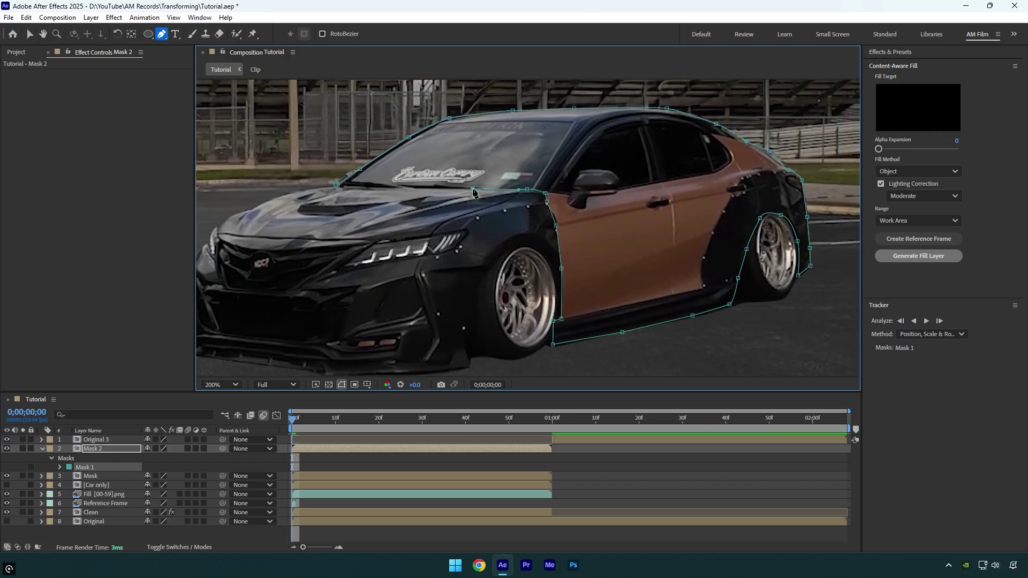
click(337, 185)
key(comma)
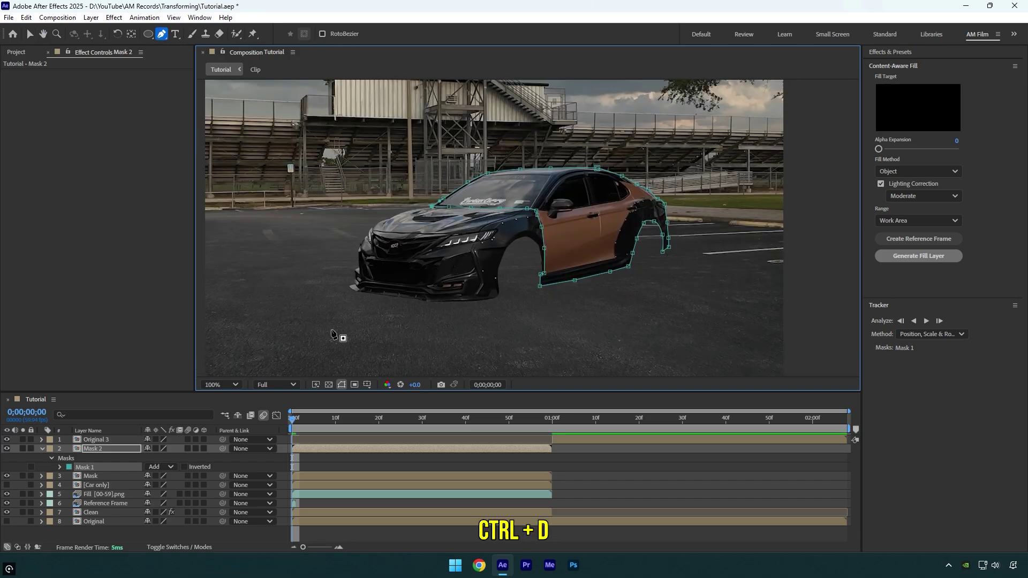
key(ctrl+d)
Replace Mask 3's copied mask with an oval Ellipse-tool mask around the front wheel.
key(m)
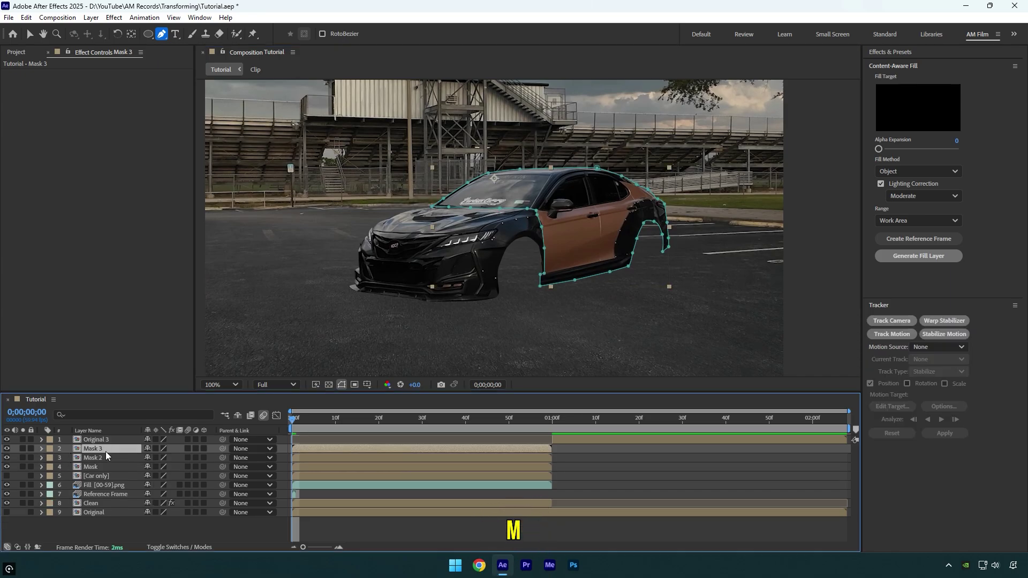
click(91, 458)
key(Delete)
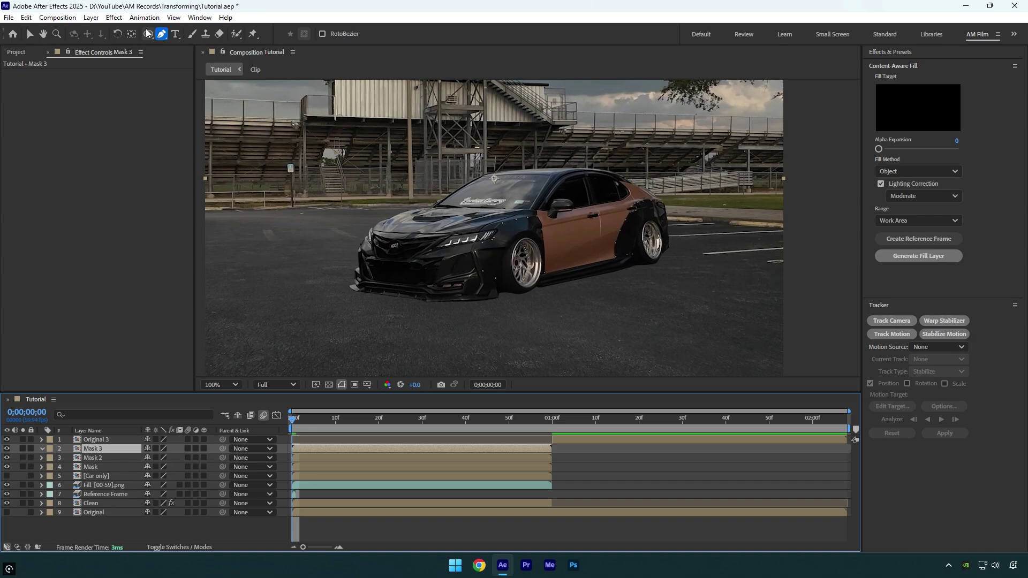
drag(148, 33, 185, 60)
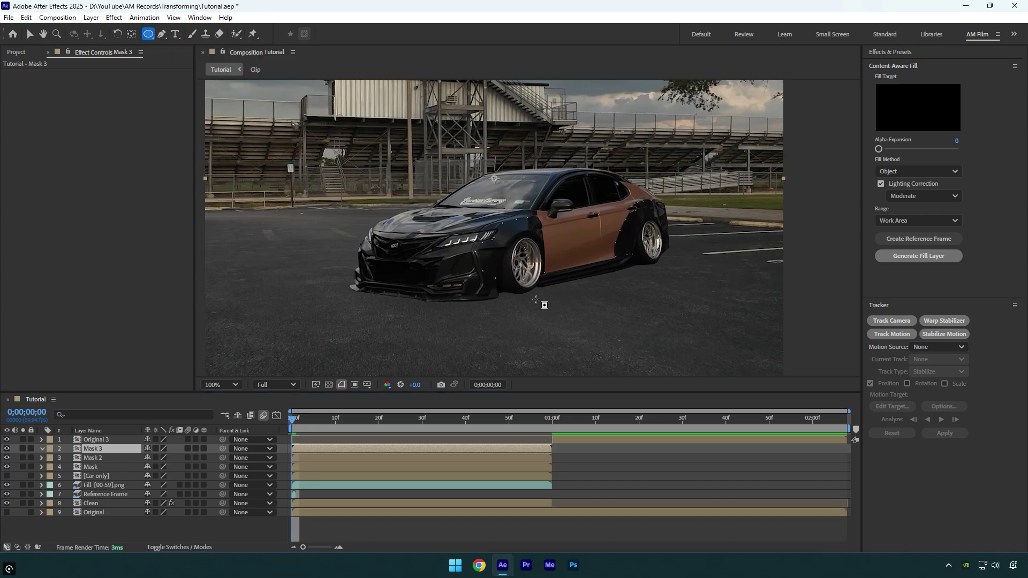
key(period)
drag(470, 244, 559, 359)
key(v)
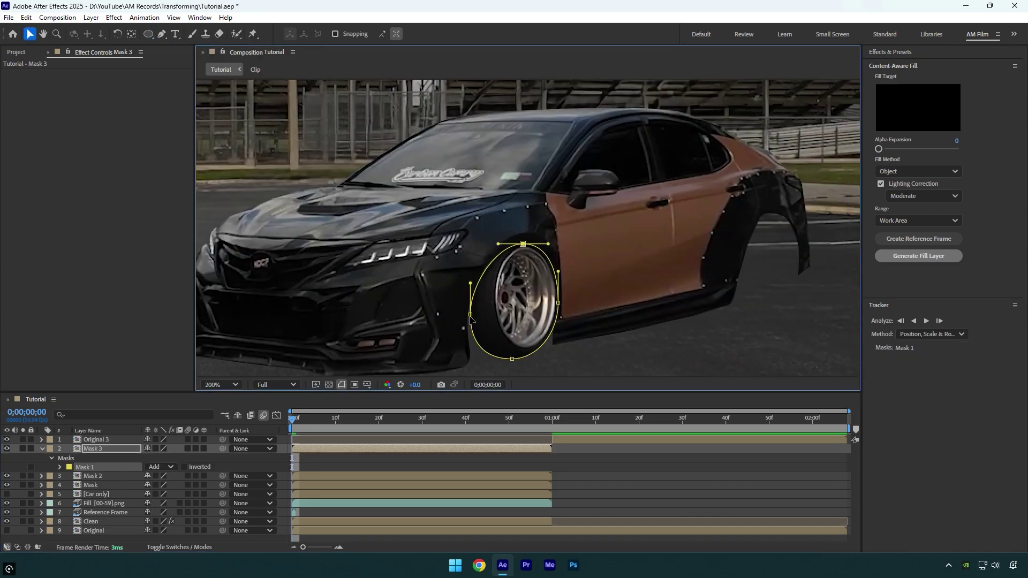
Duplicate the front-wheel layer as Mask 4 for the rear wheel.
key(ctrl+d)
scroll(526, 225, right, 10)
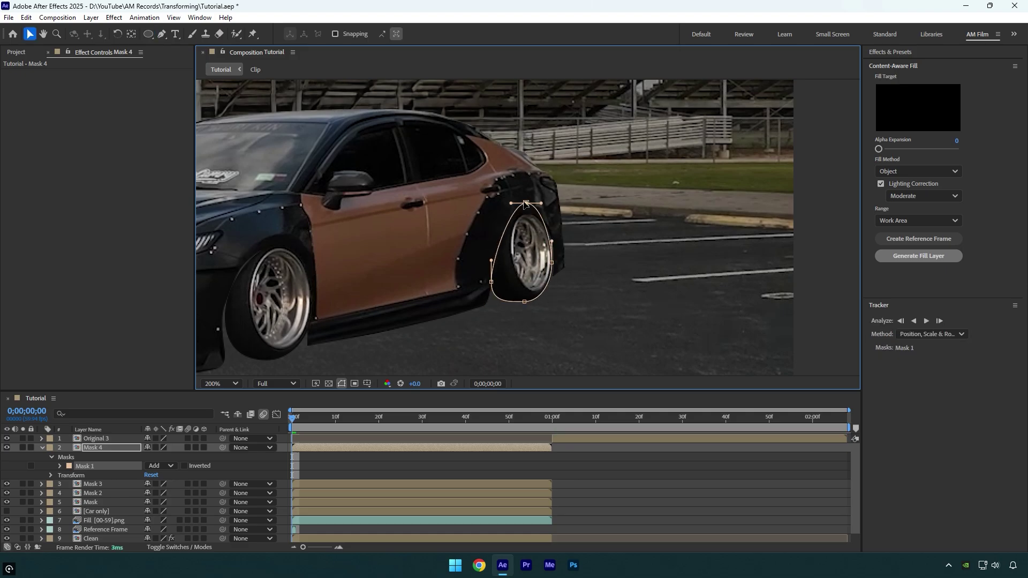
scroll(526, 204, down, 4)
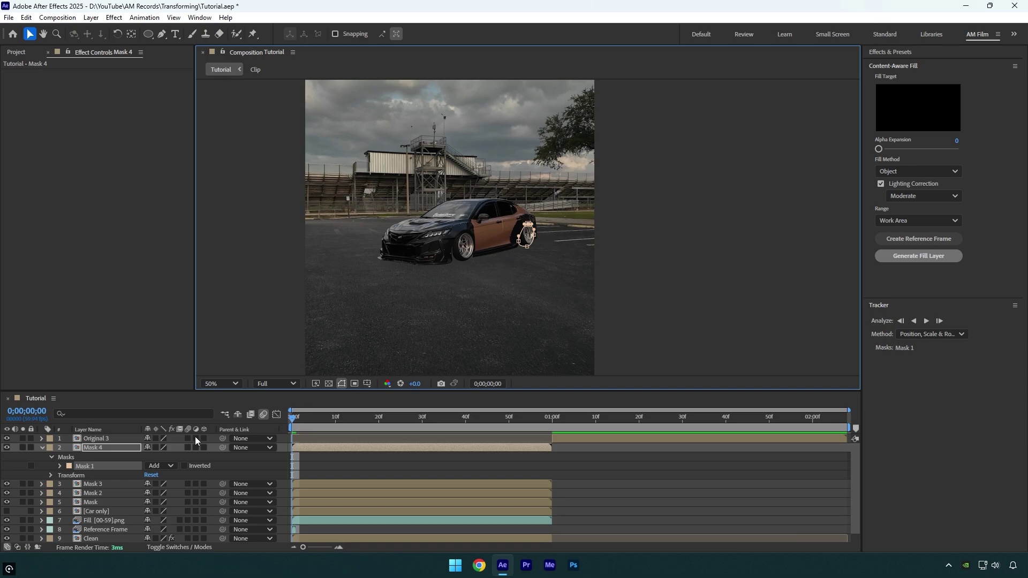
At frame 38, keyframe all four mask layers' Position, raised to 540,695.
key(ctrl+grave)
drag(302, 423, 456, 418)
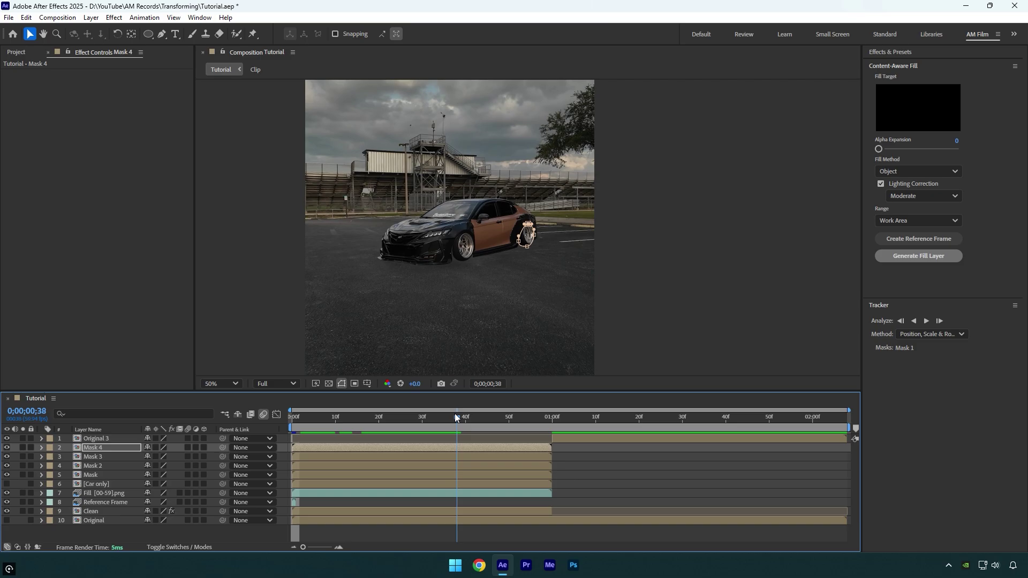
shift+click(89, 474)
key(p)
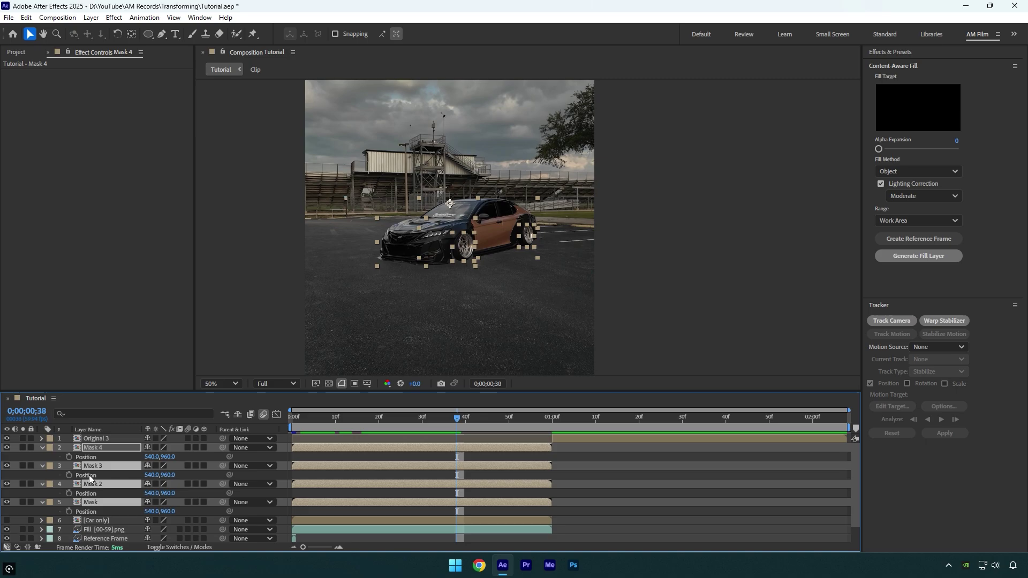
click(69, 457)
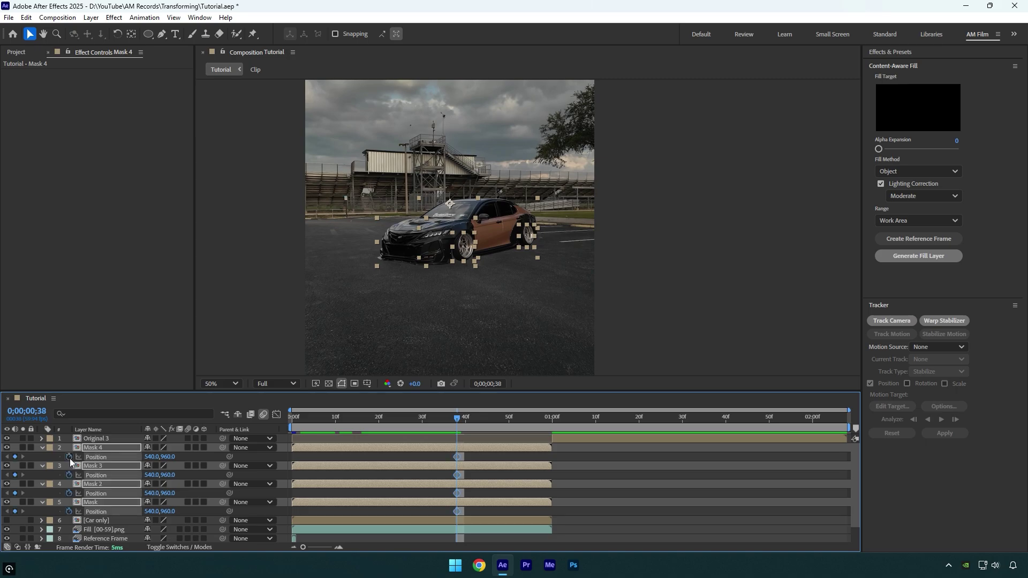
drag(167, 475, 9, 476)
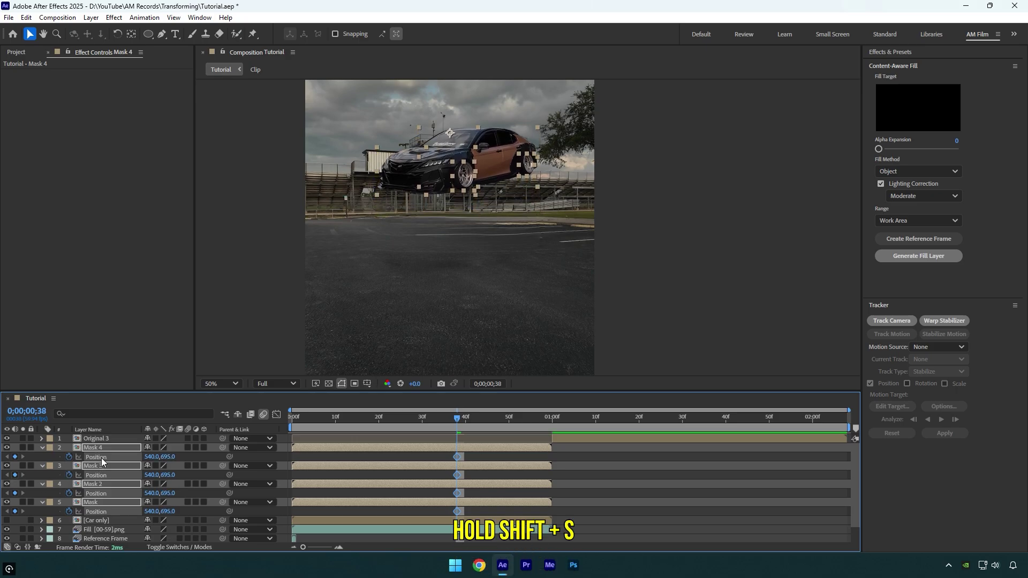
Add 100% Scale keyframes to the four masks and enlarge the timeline panel.
key(shift+s)
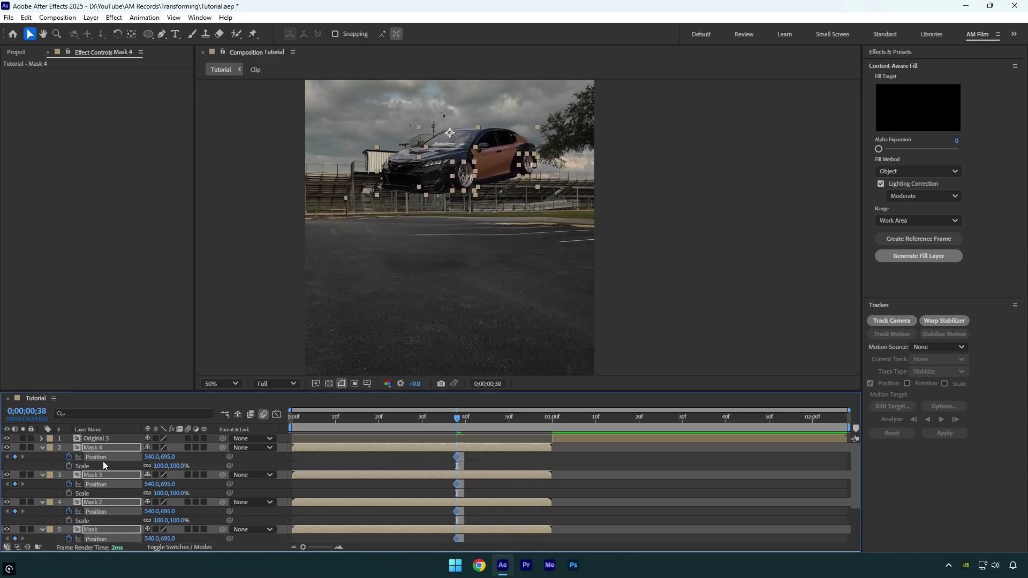
click(68, 468)
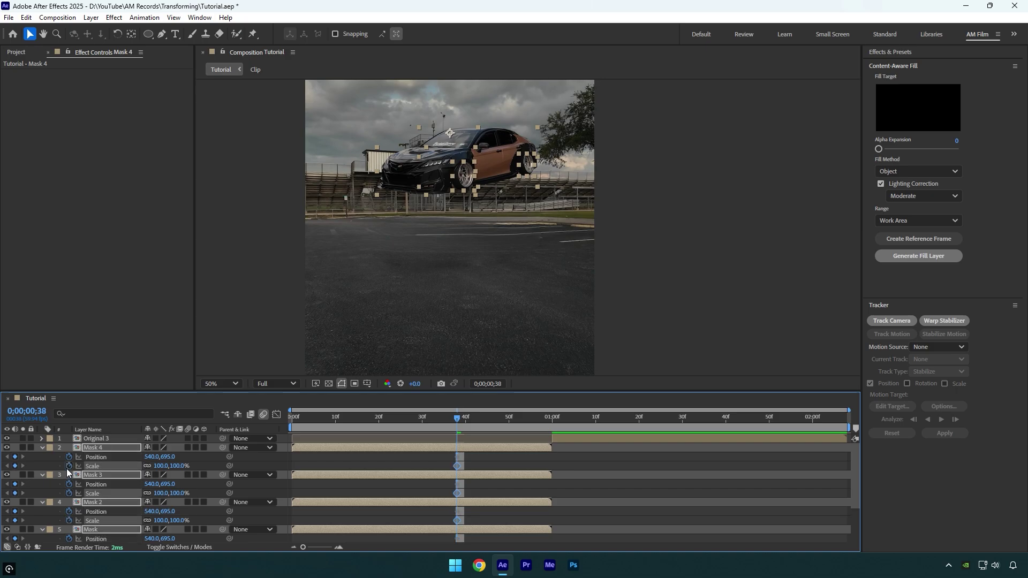
drag(432, 393, 281, 402)
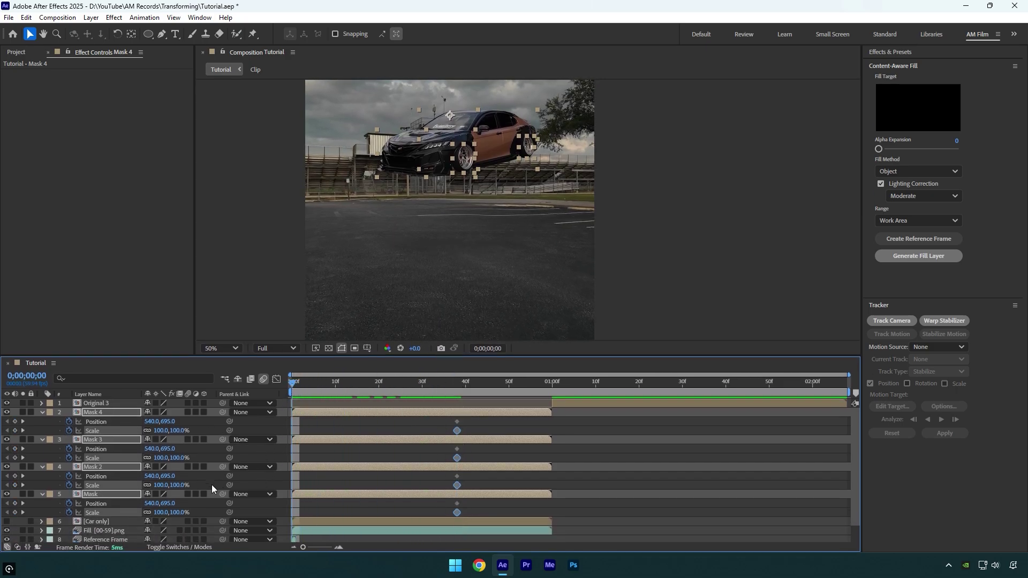
At frame 0, shrink the mask pieces' starting scale to 15–34%, then preview the assembly.
click(191, 509)
drag(161, 512, 115, 458)
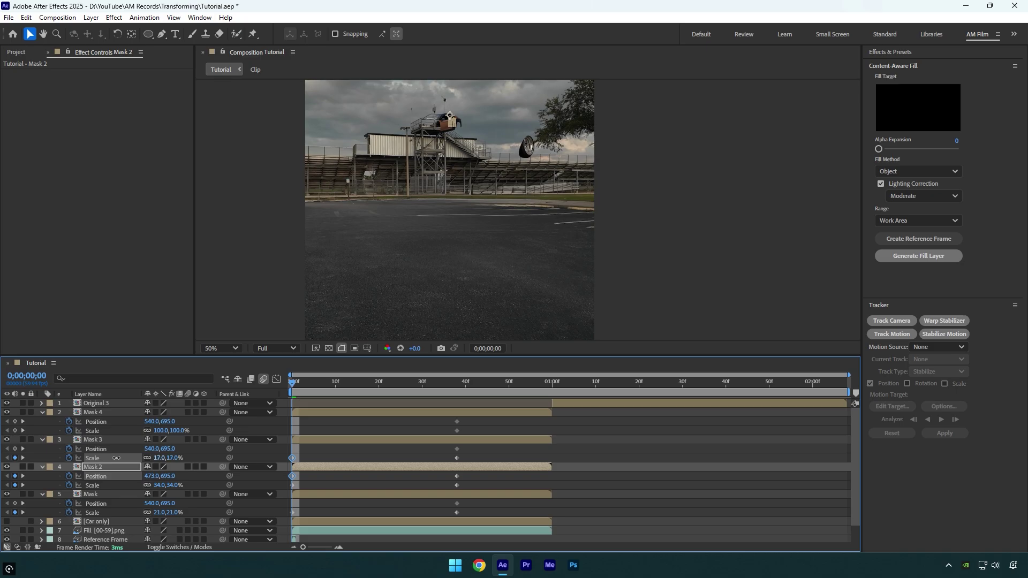
click(116, 458)
drag(162, 430, 117, 427)
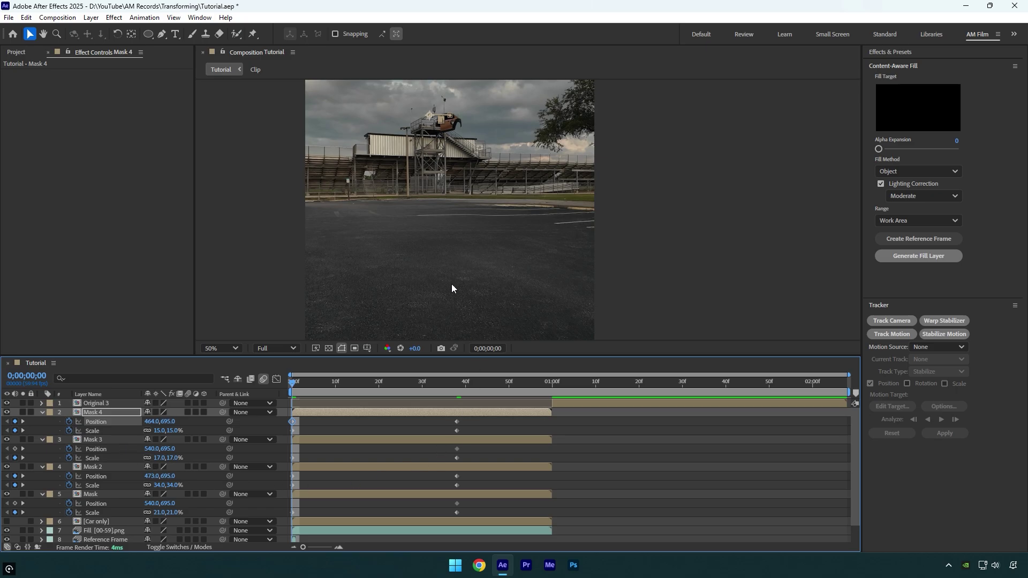
key(space)
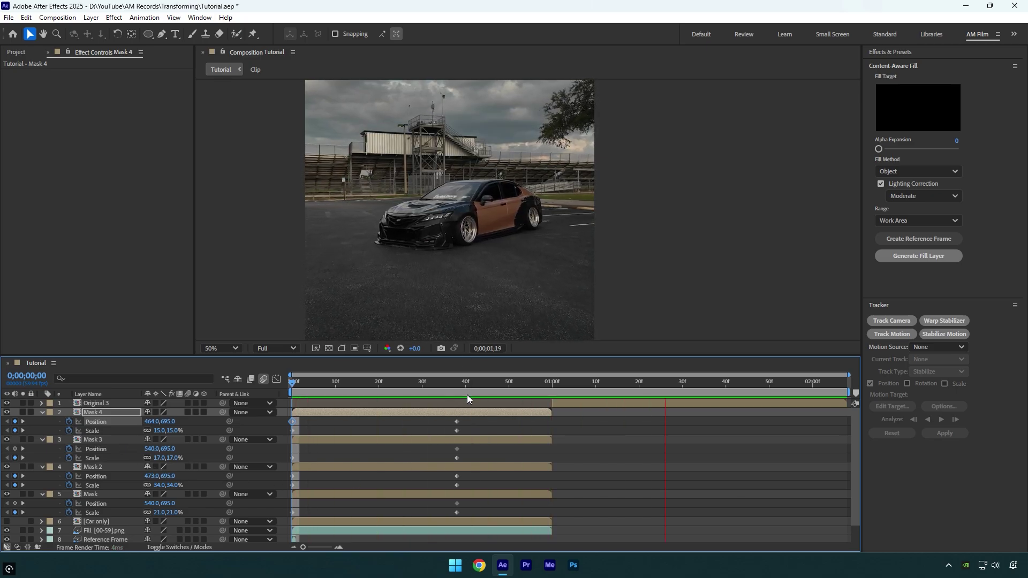
Trim the out-points of Mask 4, Mask 3, Mask 2 and Mask to frame 38.
drag(337, 381, 454, 380)
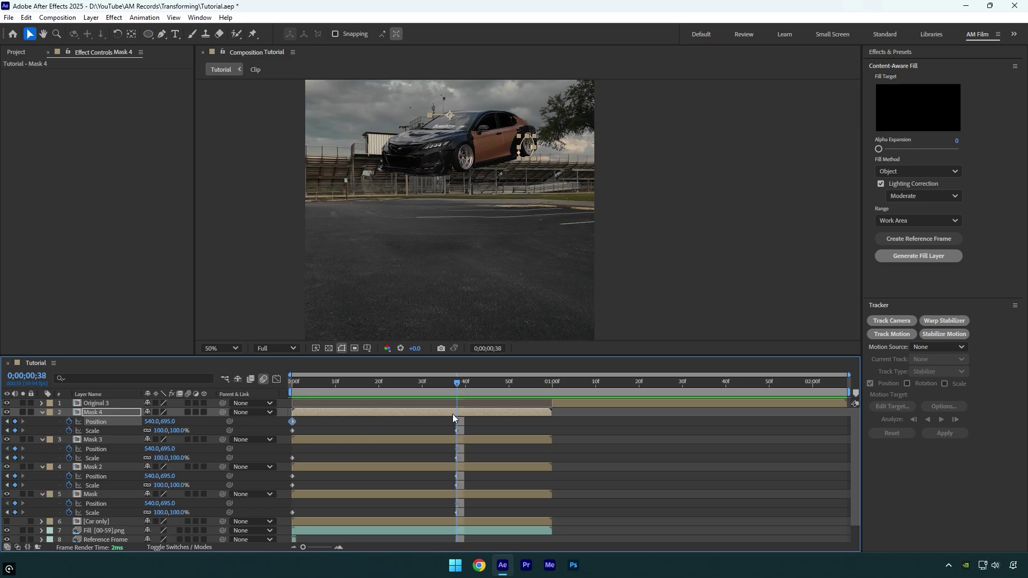
drag(551, 414, 455, 424)
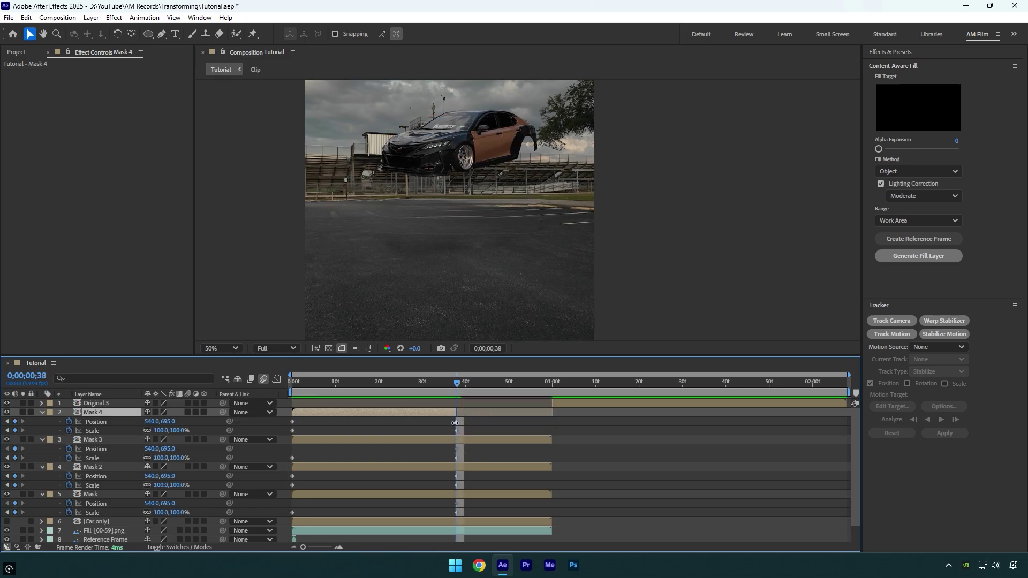
drag(551, 445, 458, 445)
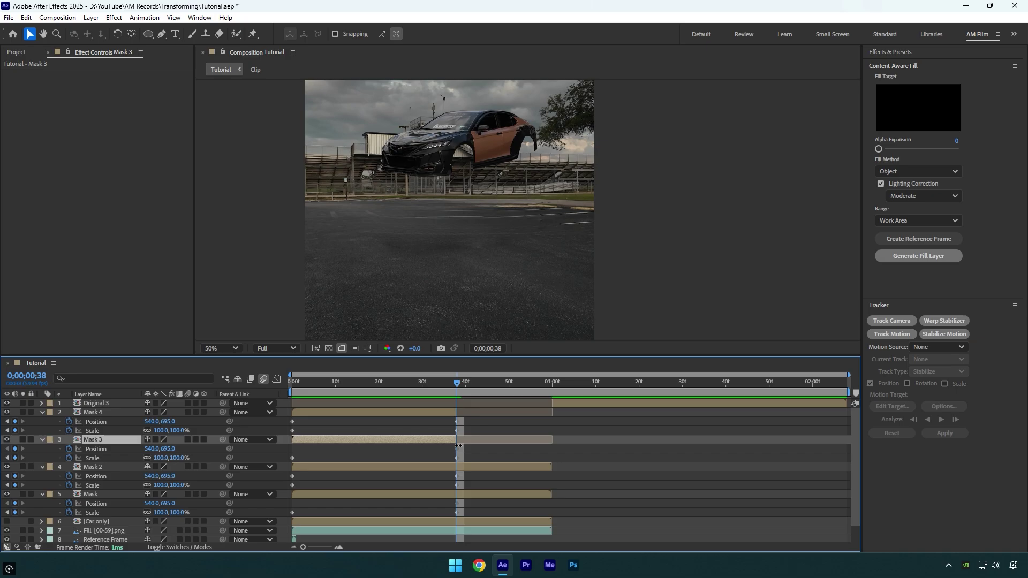
drag(551, 468, 459, 469)
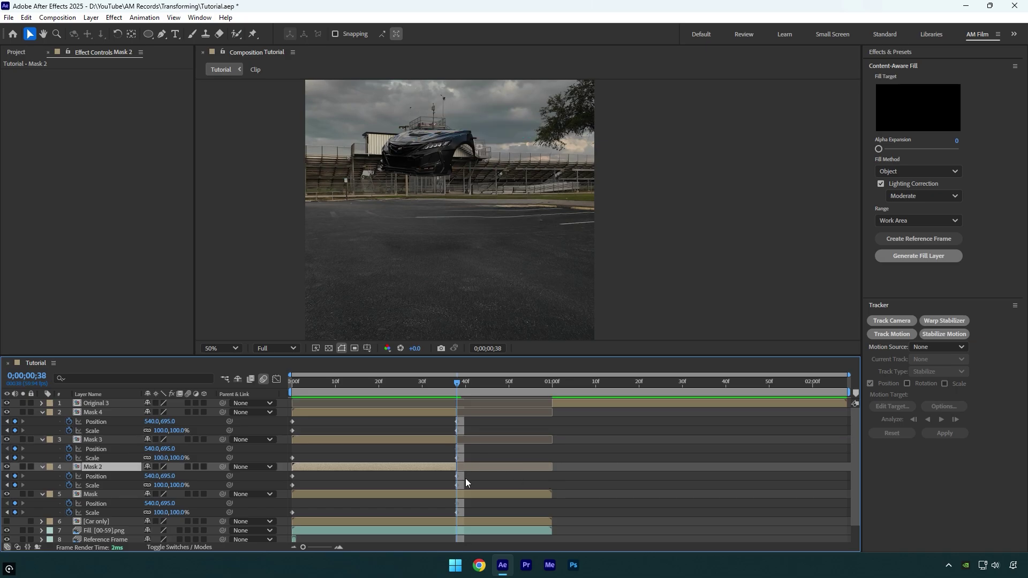
drag(557, 493, 459, 496)
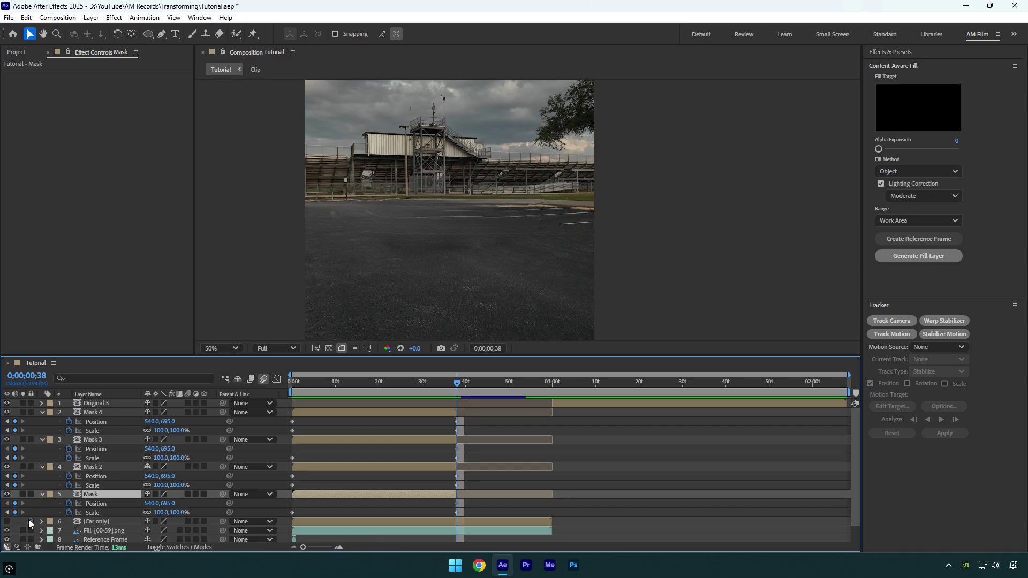
Make Car only visible, start it at frame 38, and check the mask-to-car handoff.
click(6, 522)
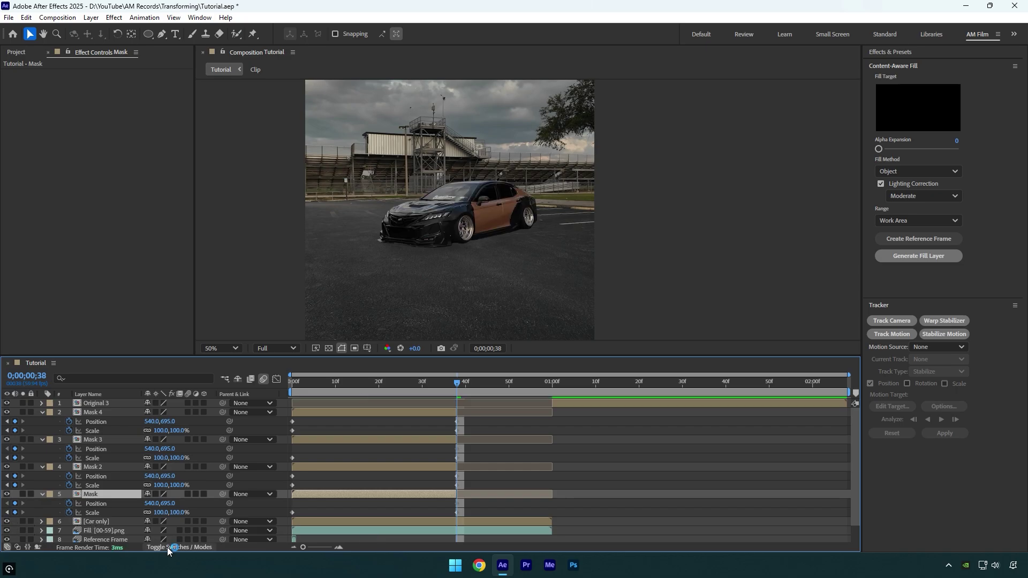
drag(291, 525, 443, 528)
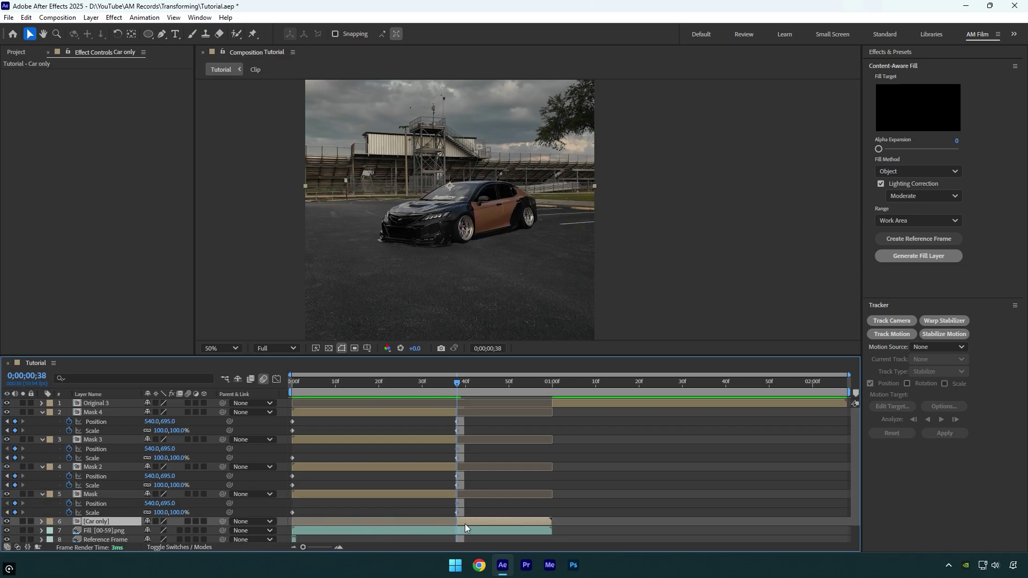
drag(454, 388, 291, 394)
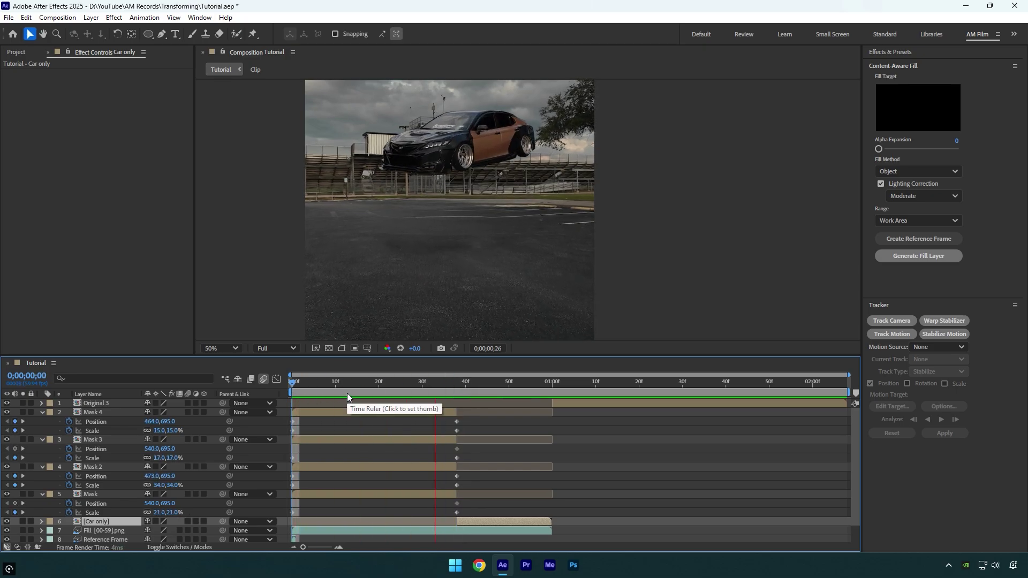
drag(382, 388, 457, 384)
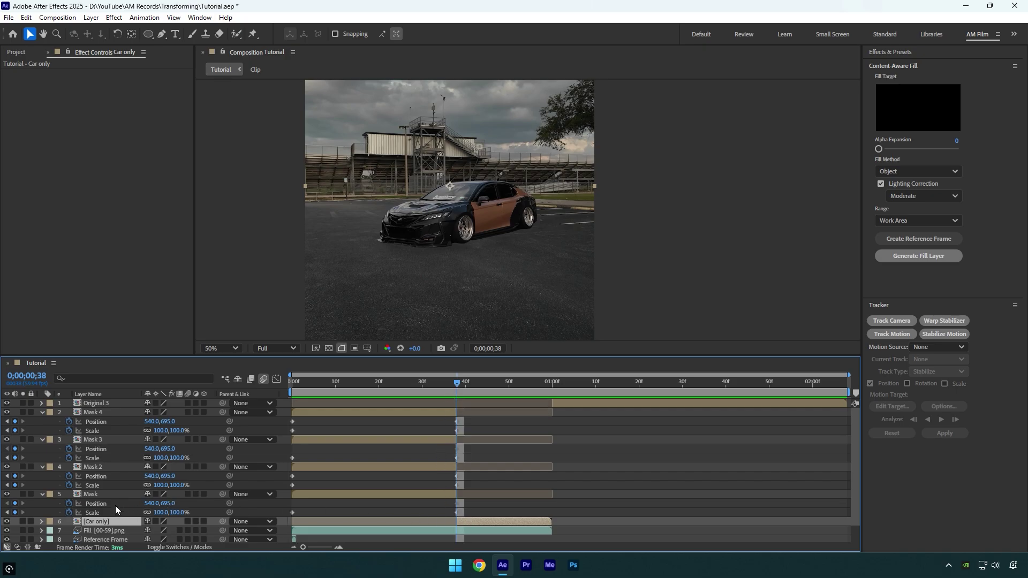
click(100, 502)
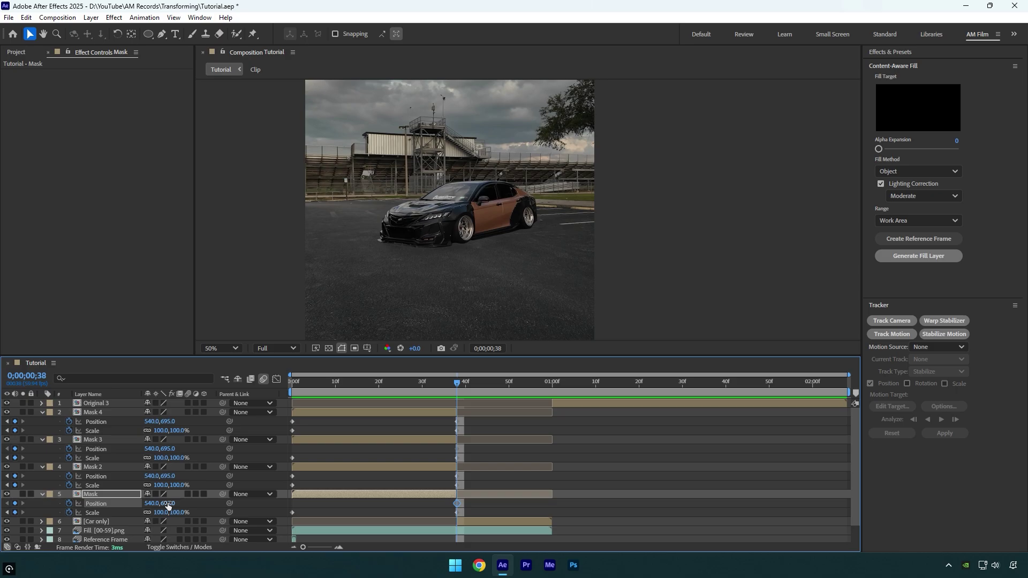
click(104, 522)
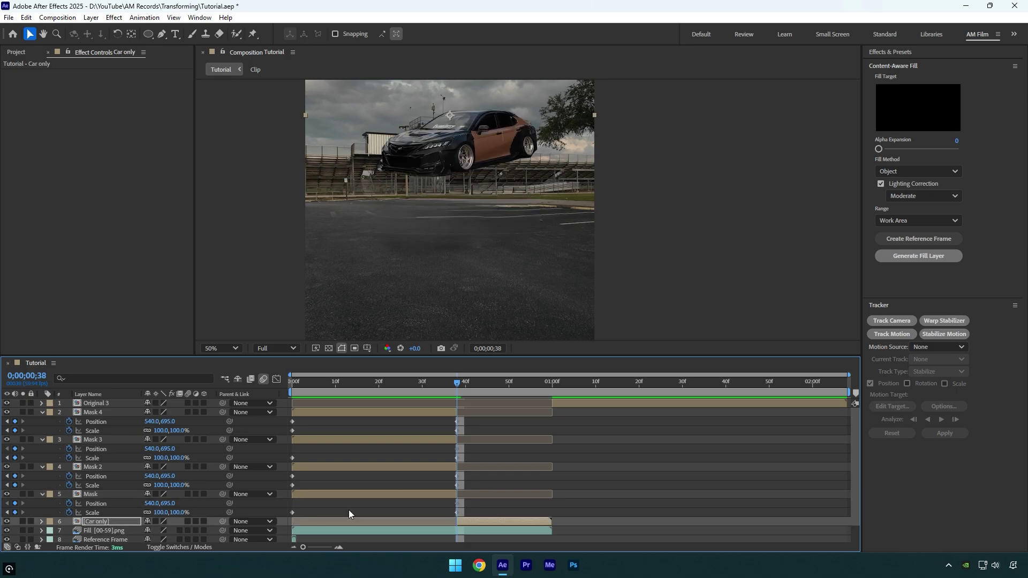
mouse_move(456, 386)
mouse_down()
mouse_move(390, 381)
mouse_move(457, 382)
mouse_up()
Keyframe Car only's Position at frame 38, then reset it to 540,960 at 1:00.
key(alt+shift+p)
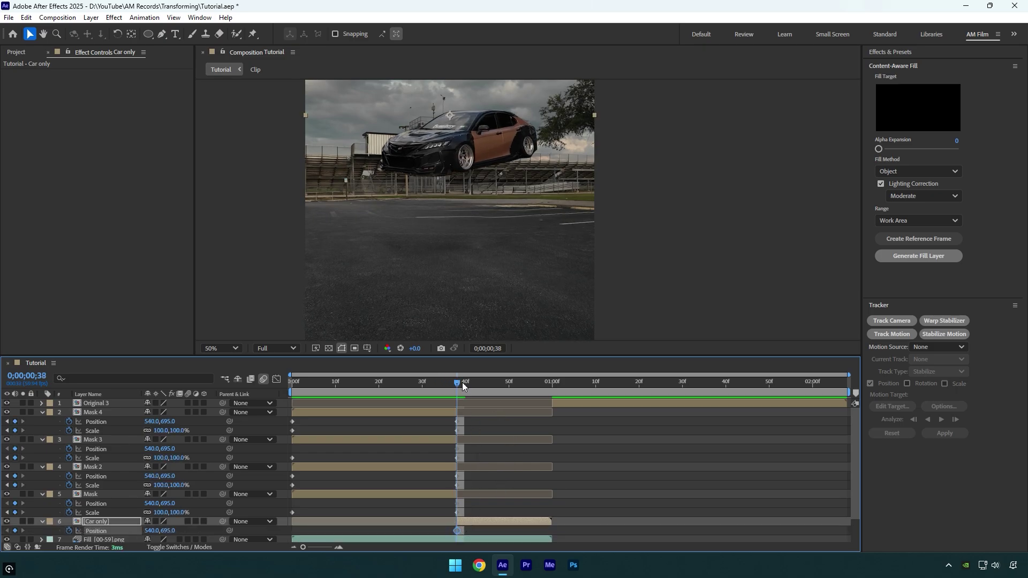
drag(463, 386, 553, 387)
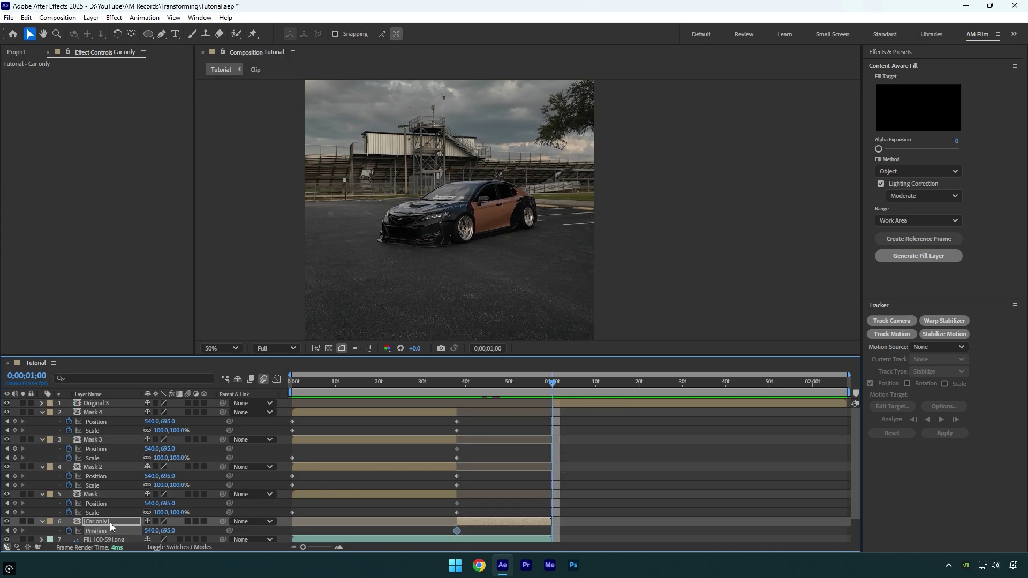
right_click(97, 530)
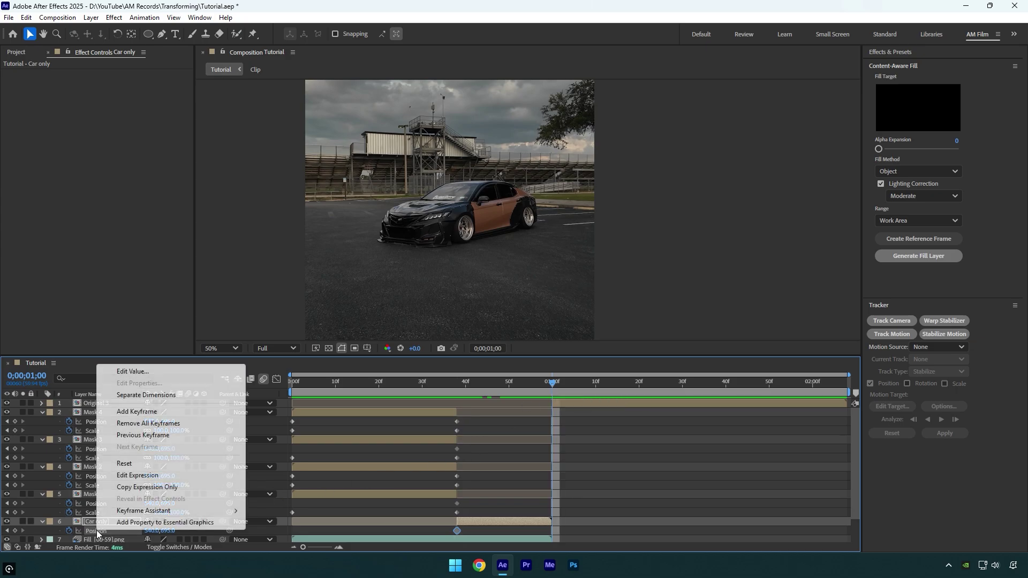
click(126, 463)
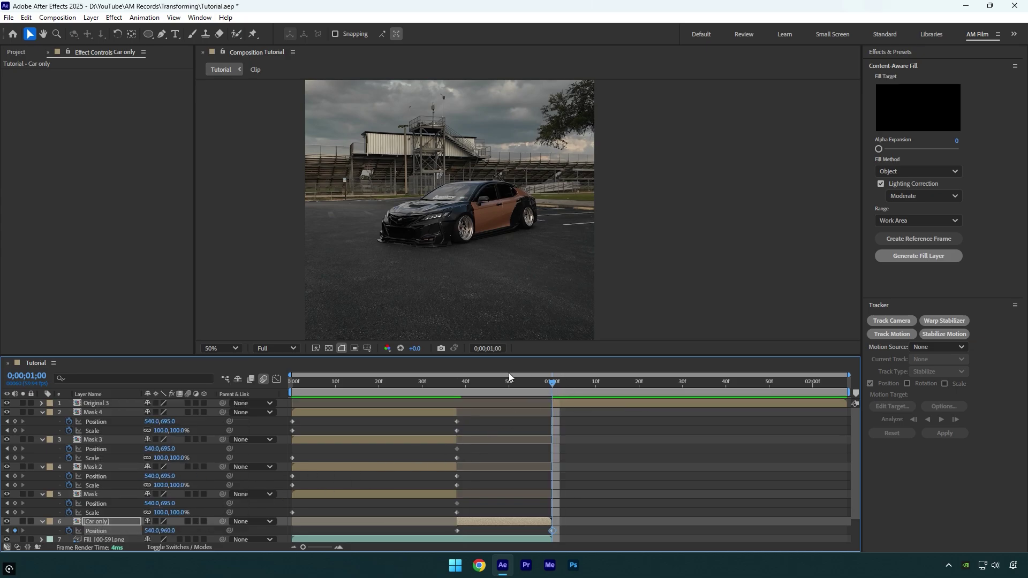
Preview the drop and apply Easy Ease to both Car only position keyframes.
key(Home)
key(space)
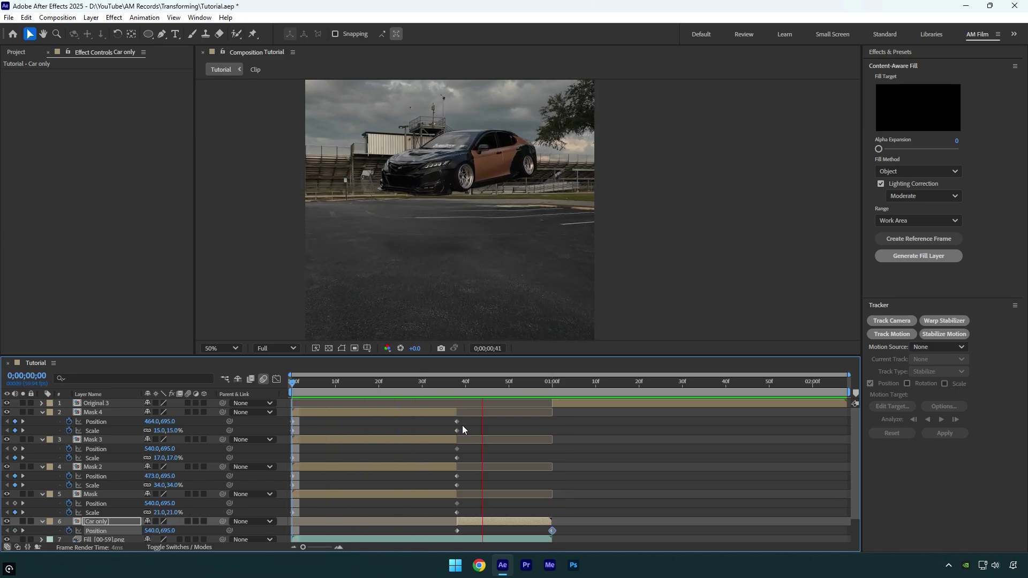
click(490, 389)
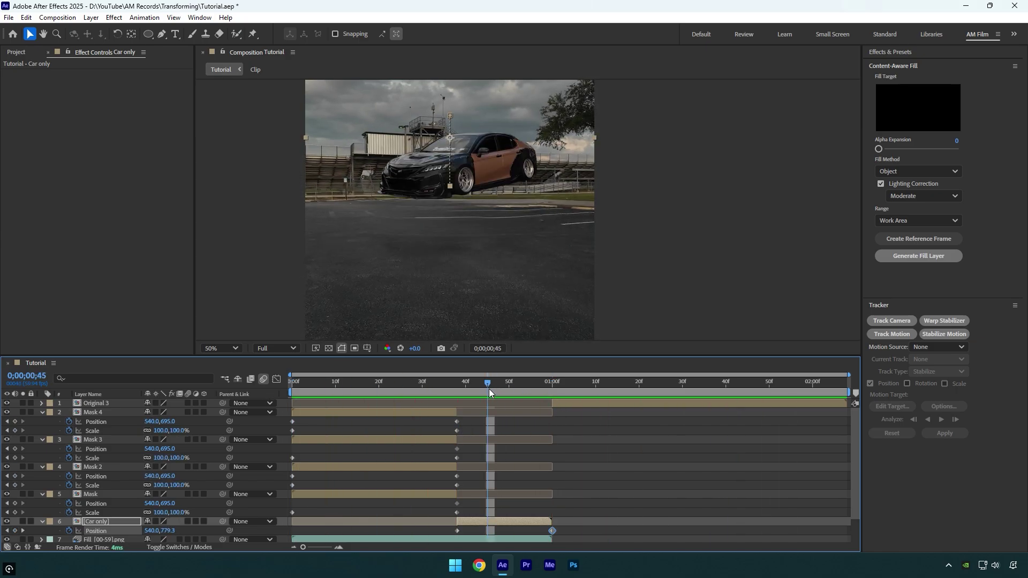
drag(570, 526, 448, 535)
key(F9)
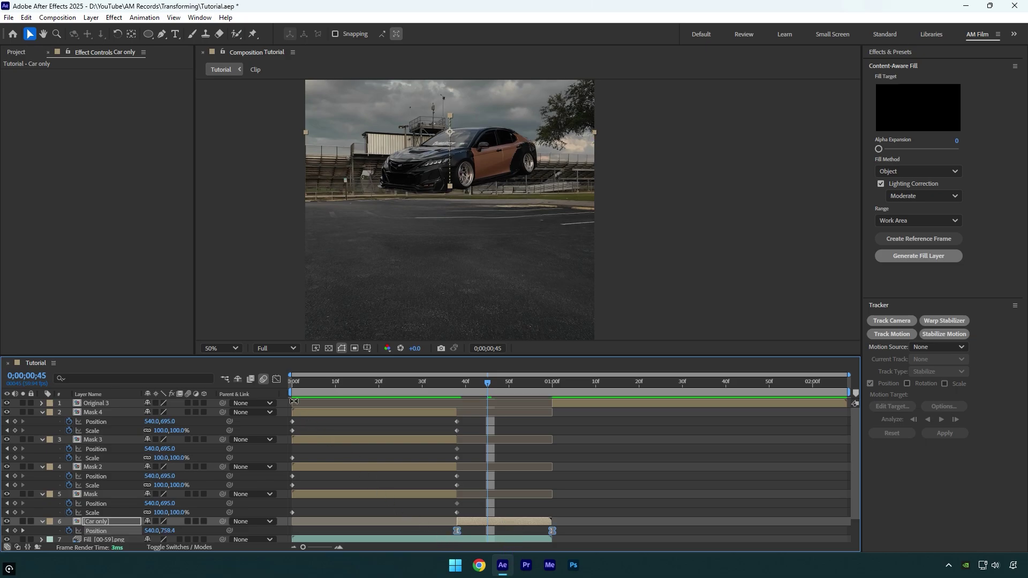
In the speed graph, adjust Car only's position influence so it accelerates into the landing.
click(277, 380)
right_click(320, 425)
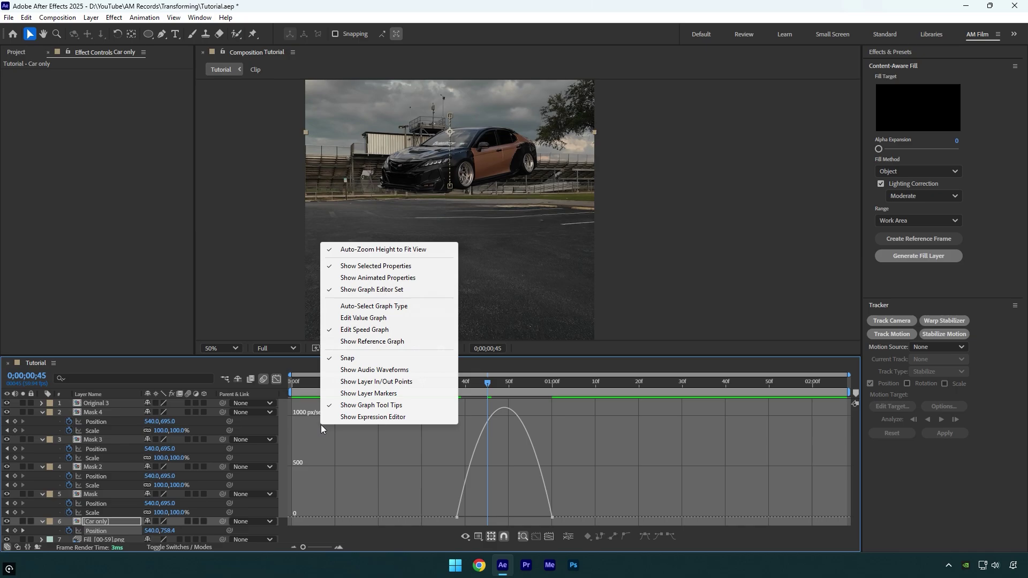
click(364, 329)
drag(401, 468, 551, 517)
click(474, 383)
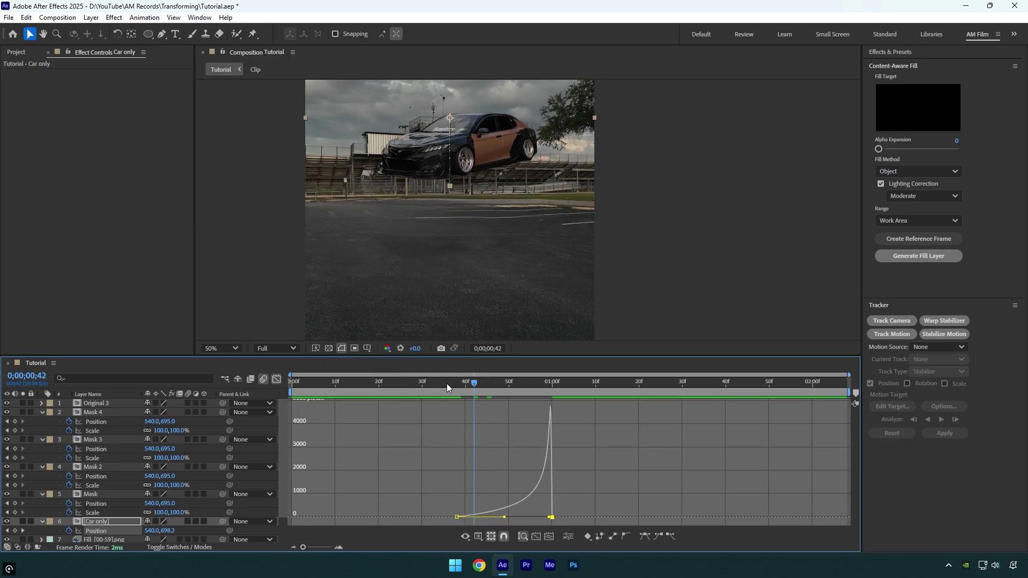
key(space)
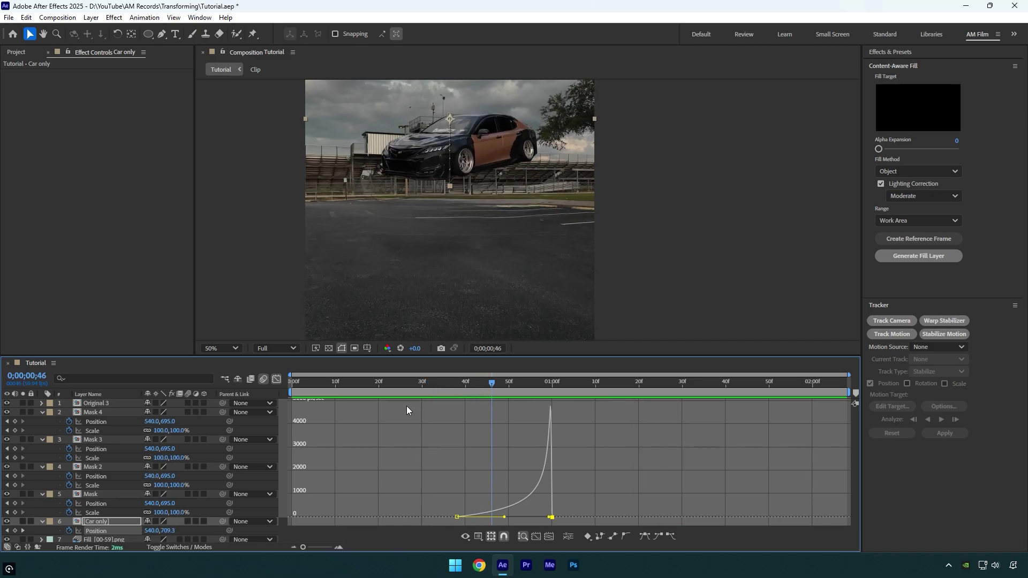
Enable motion blur on Car only and Easy Ease the masks' position and scale keyframes.
click(276, 380)
click(496, 383)
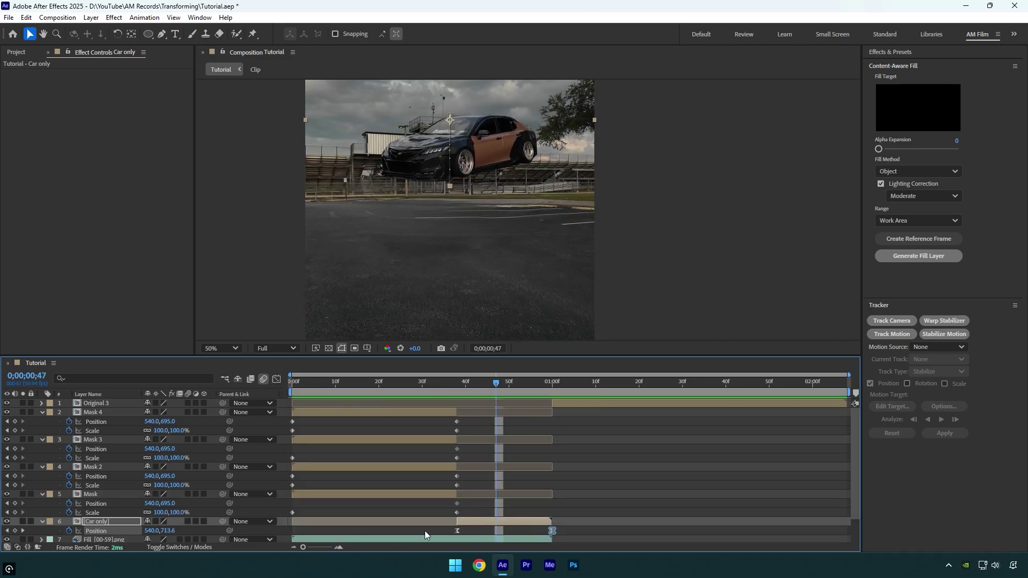
click(188, 521)
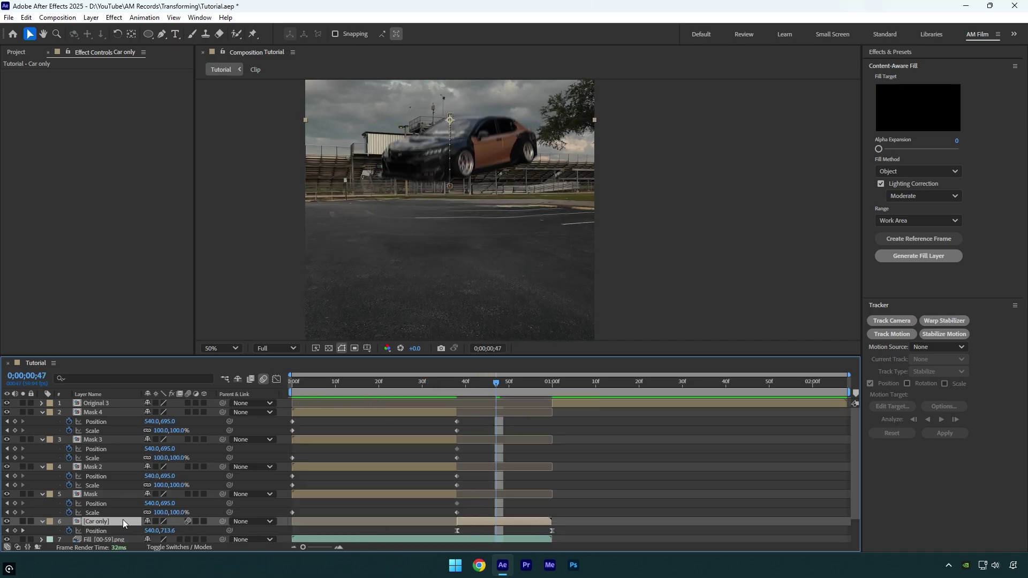
key(u)
drag(468, 422, 282, 515)
key(F9)
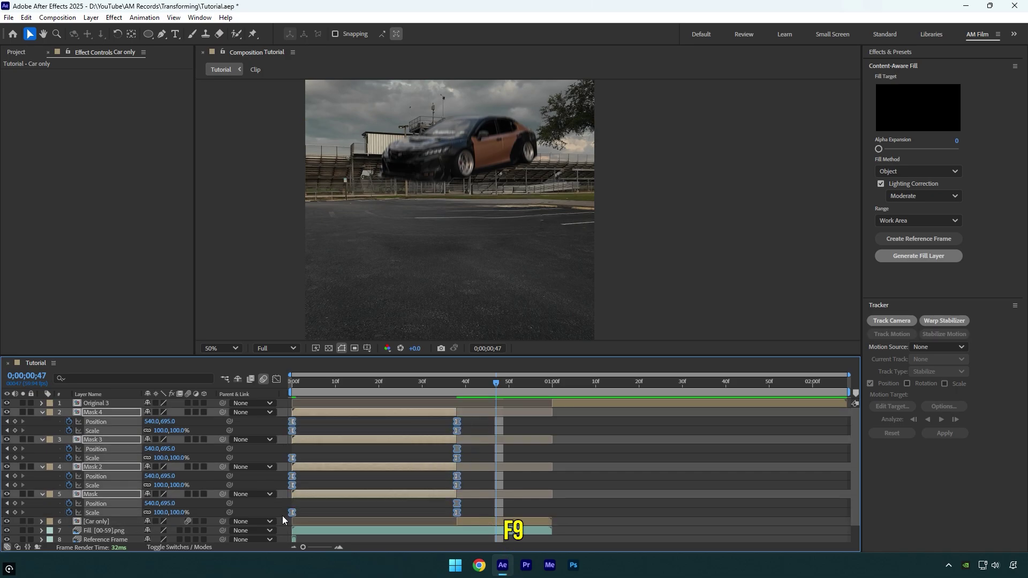
Set the first scale keyframes to 100% ease influence and steepen the curves near 40f.
click(276, 382)
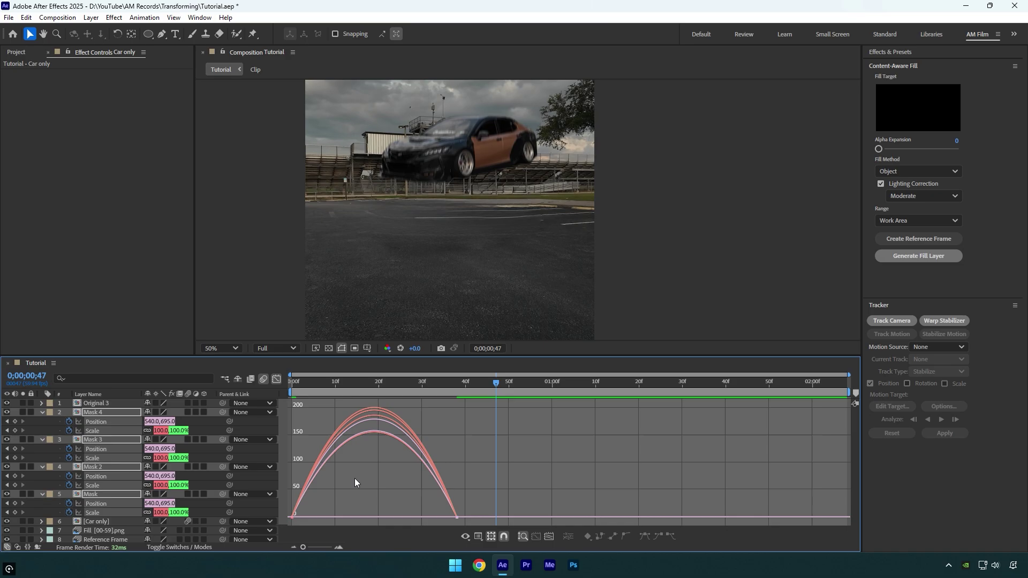
drag(332, 503, 273, 531)
drag(347, 515, 403, 514)
drag(521, 537, 458, 513)
key(space)
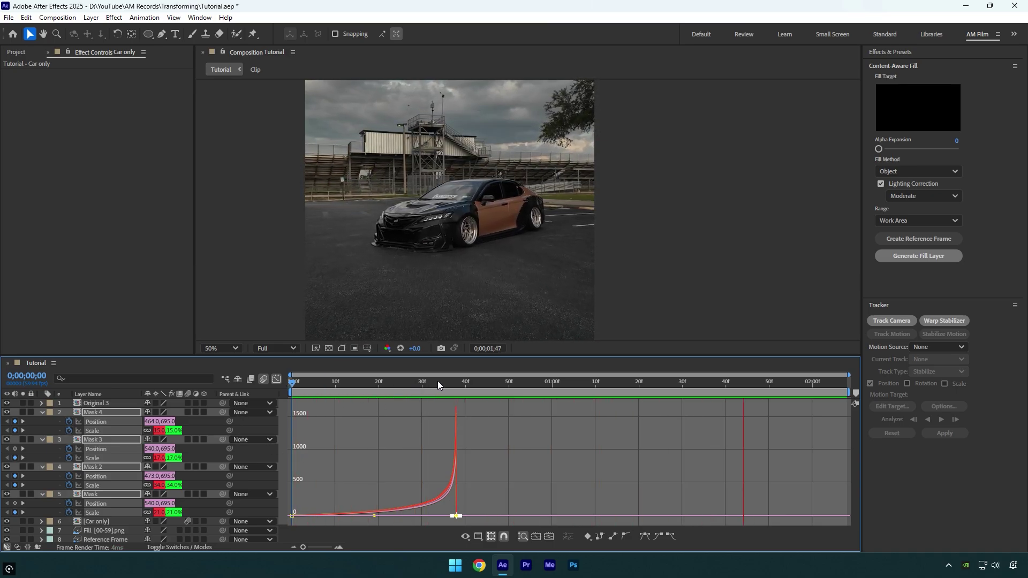
key(space)
key(space)
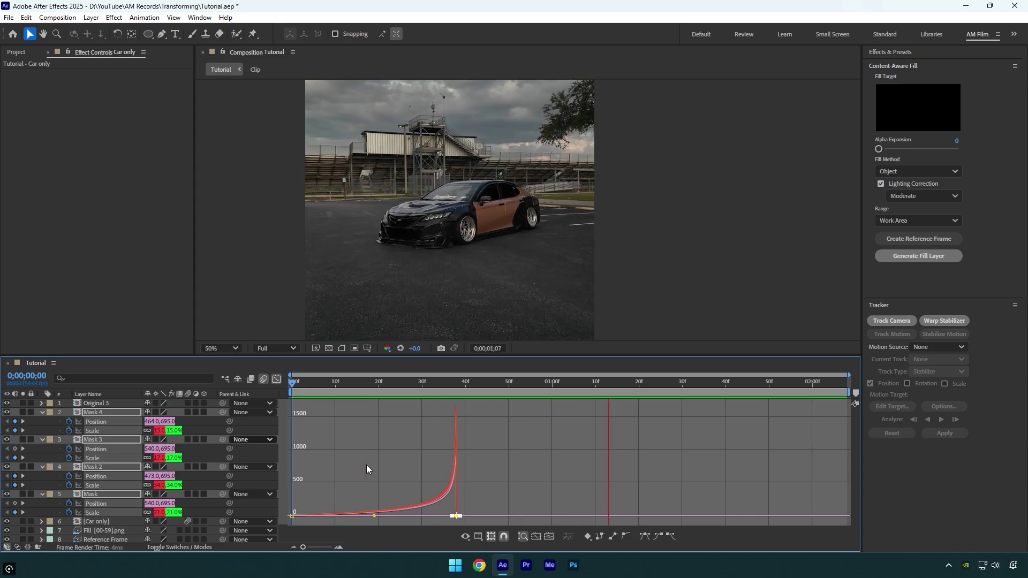
drag(390, 385, 405, 384)
Move Mask 4 and Mask 3 below Mask 2 and Mask, and set viewer magnification to Fit.
scroll(397, 218, up, 2)
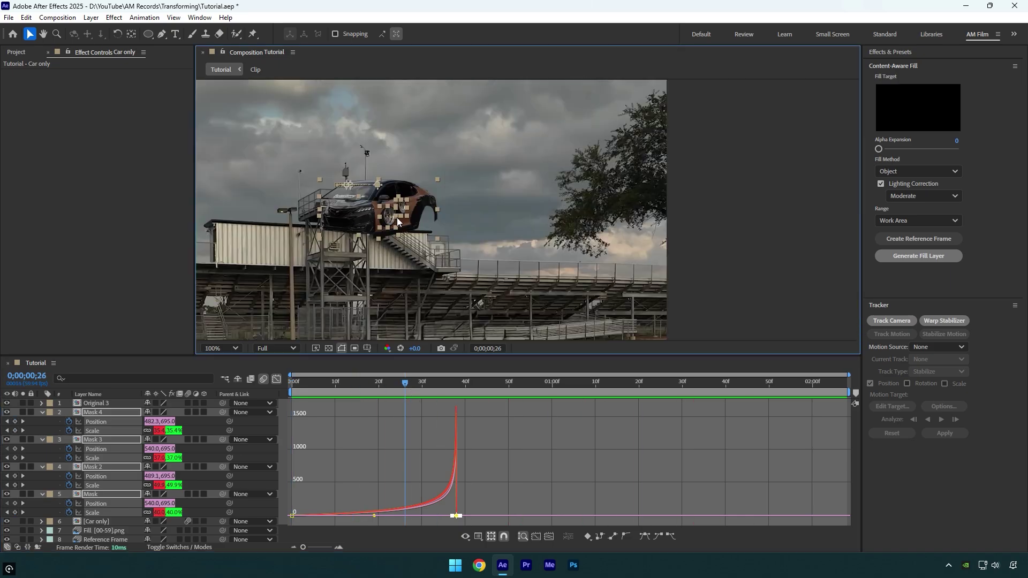
click(107, 410)
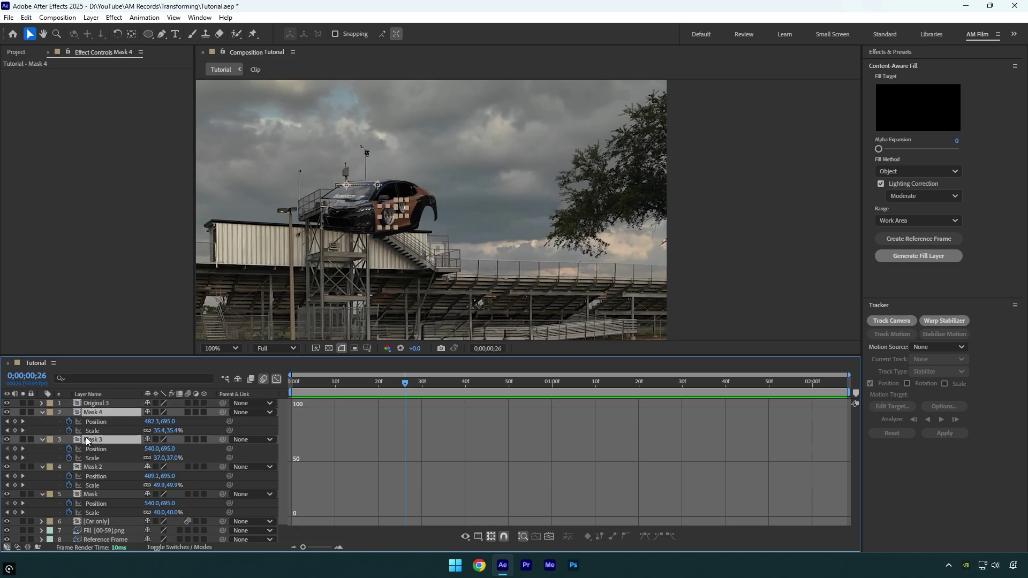
drag(97, 439, 104, 512)
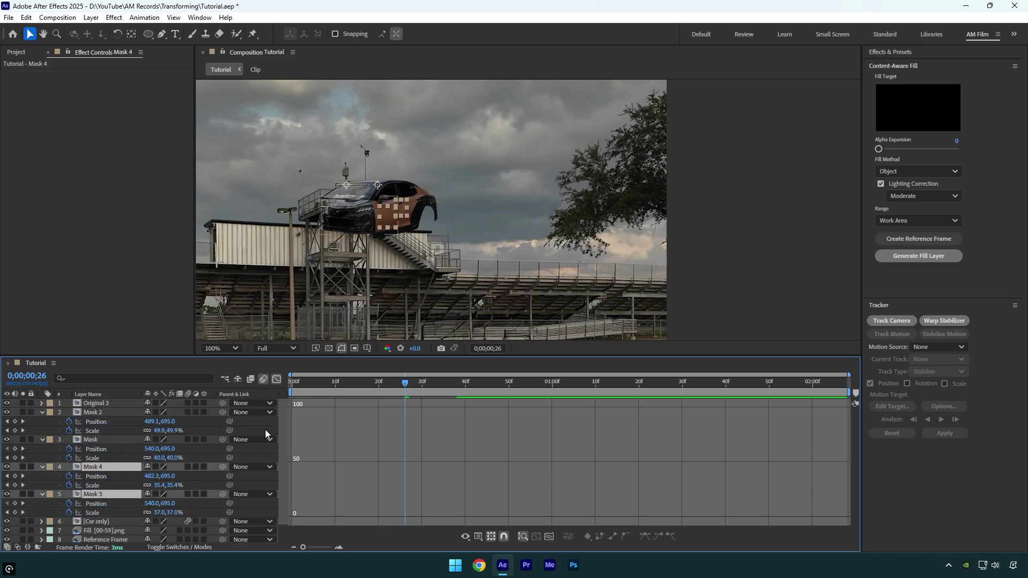
drag(408, 391, 292, 413)
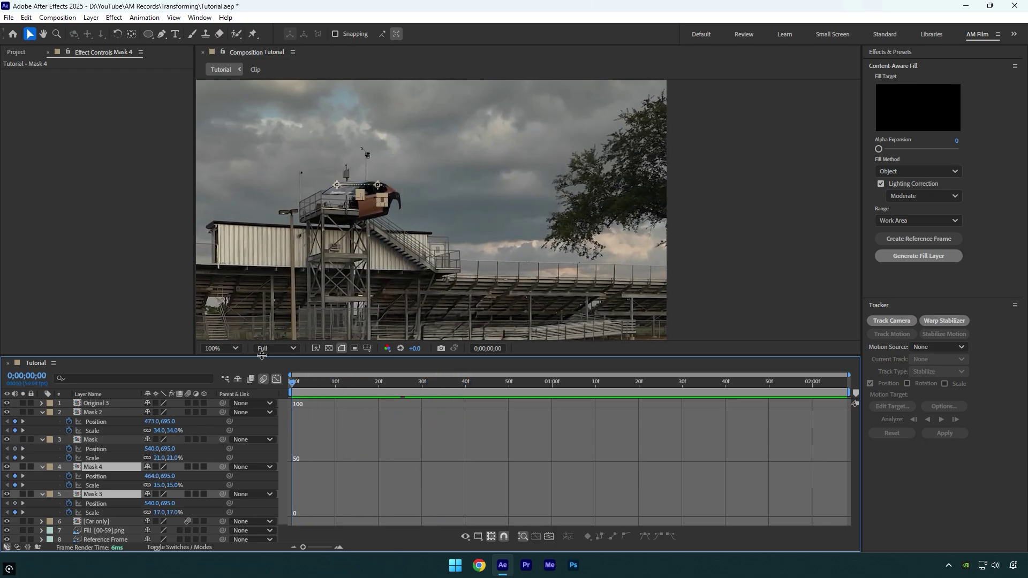
click(222, 349)
click(214, 148)
shift+click(92, 414)
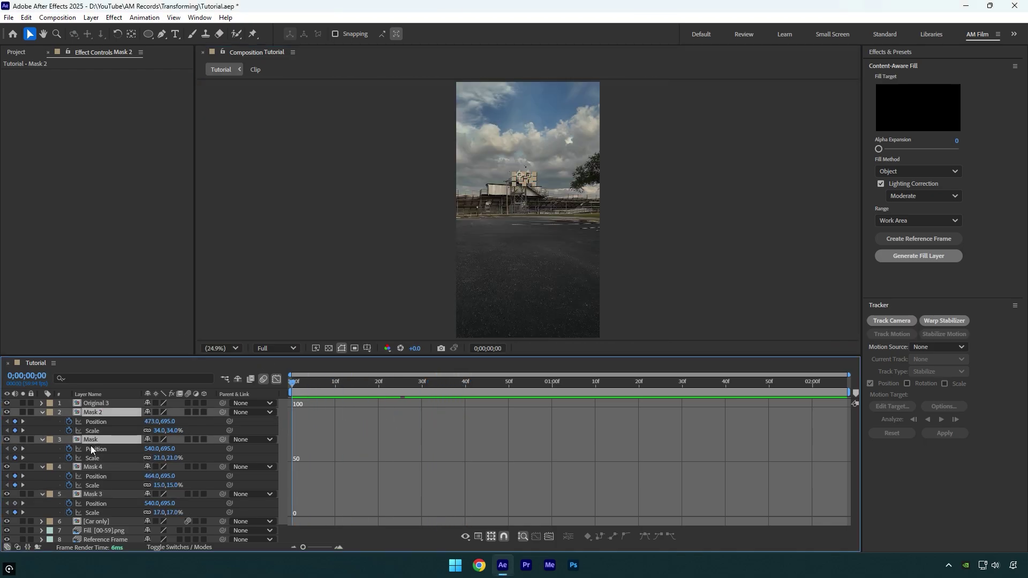
Enable motion blur on Mask 2, Mask, Mask 4 and Mask 3, then preview the blurred assembly.
key(u)
key(shift+F3)
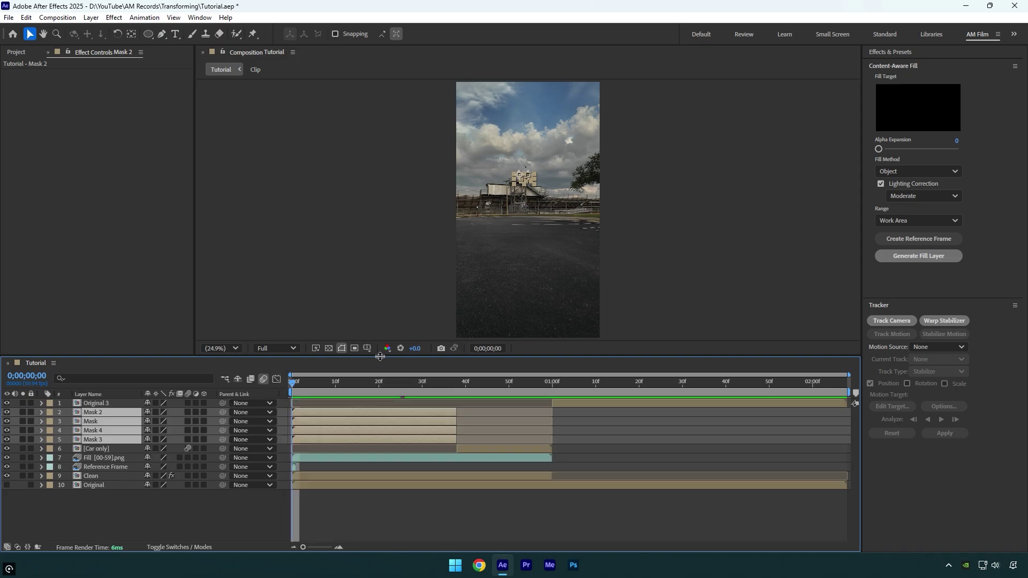
drag(187, 439, 188, 466)
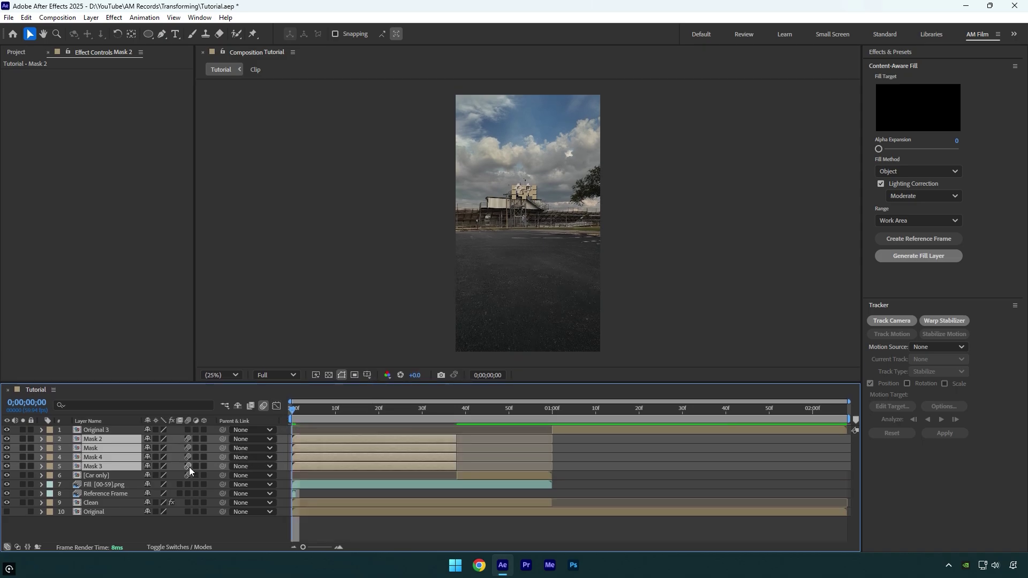
click(195, 520)
key(space)
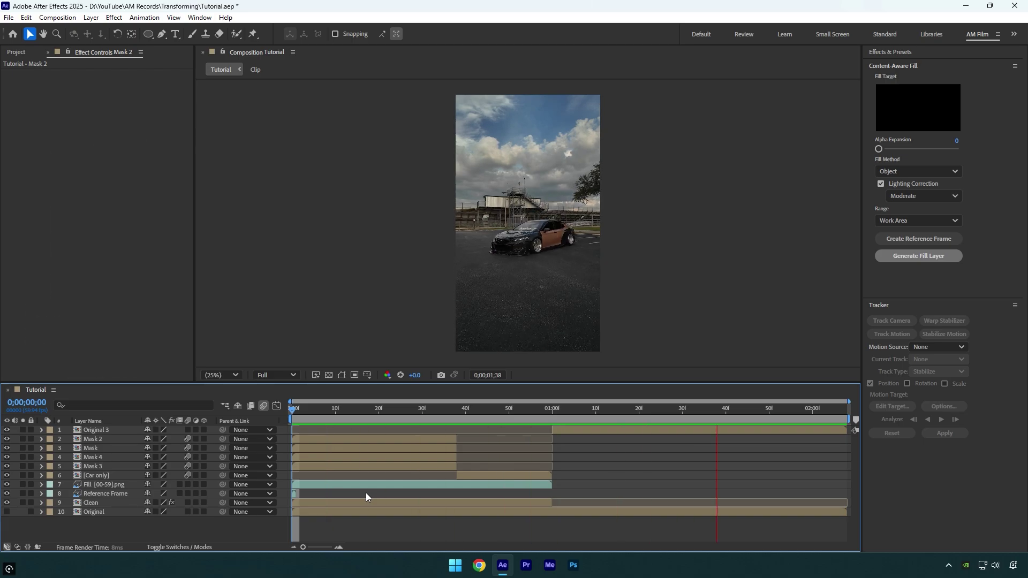
drag(347, 410, 553, 422)
click(561, 432)
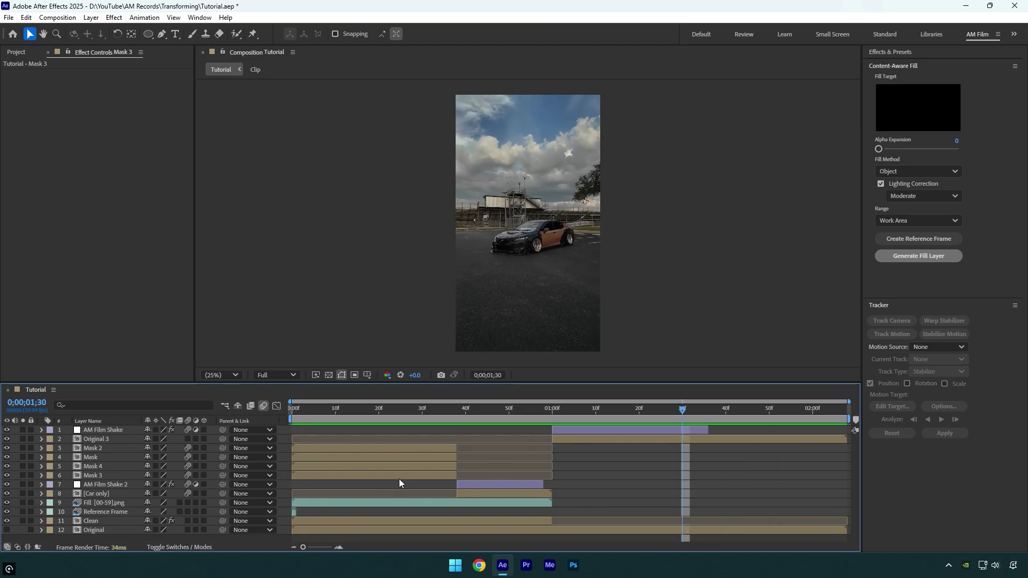
Pre-compose Mask 3, Mask 4, Mask and Mask 2 into a 'Masks' precomp, moving all attributes.
drag(407, 416, 381, 419)
click(384, 473)
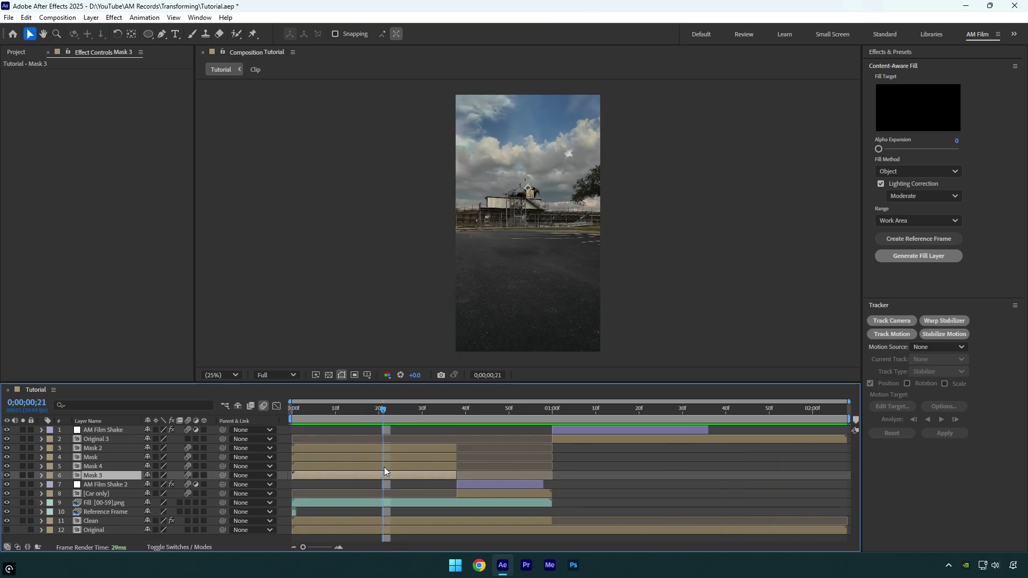
ctrl+click(384, 467)
ctrl+click(384, 457)
ctrl+click(385, 449)
right_click(386, 449)
click(427, 378)
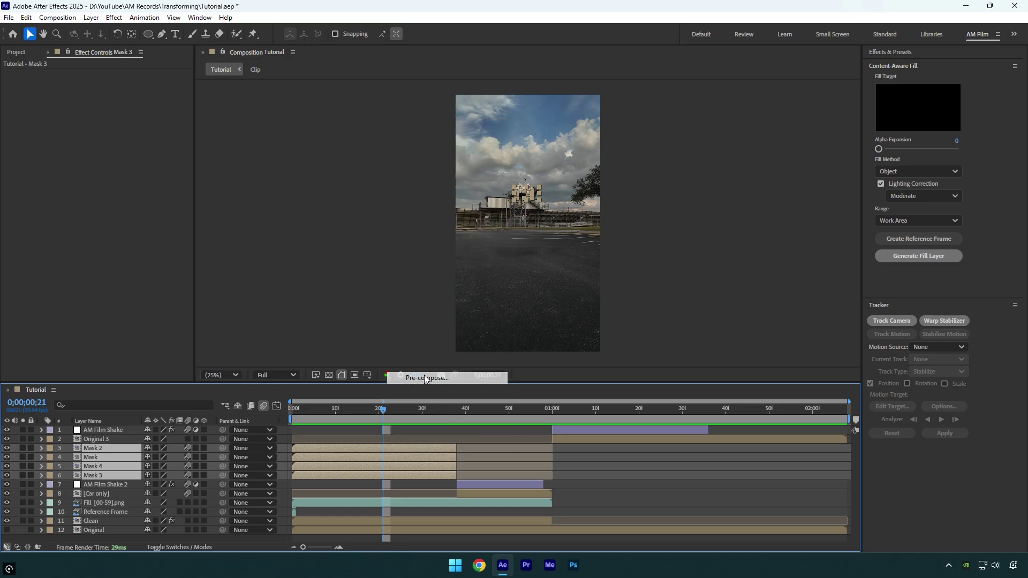
text(Masks)
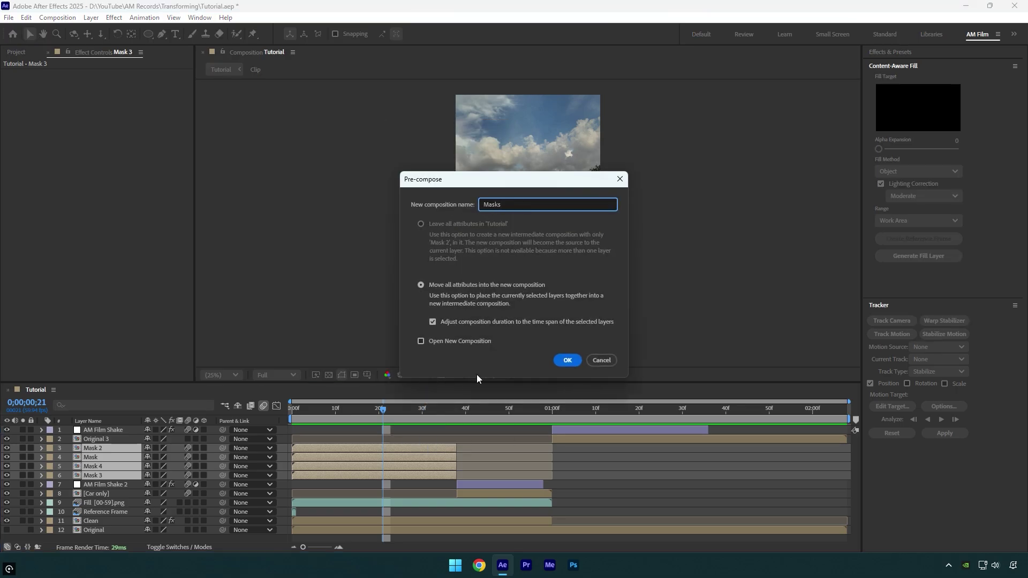
click(493, 286)
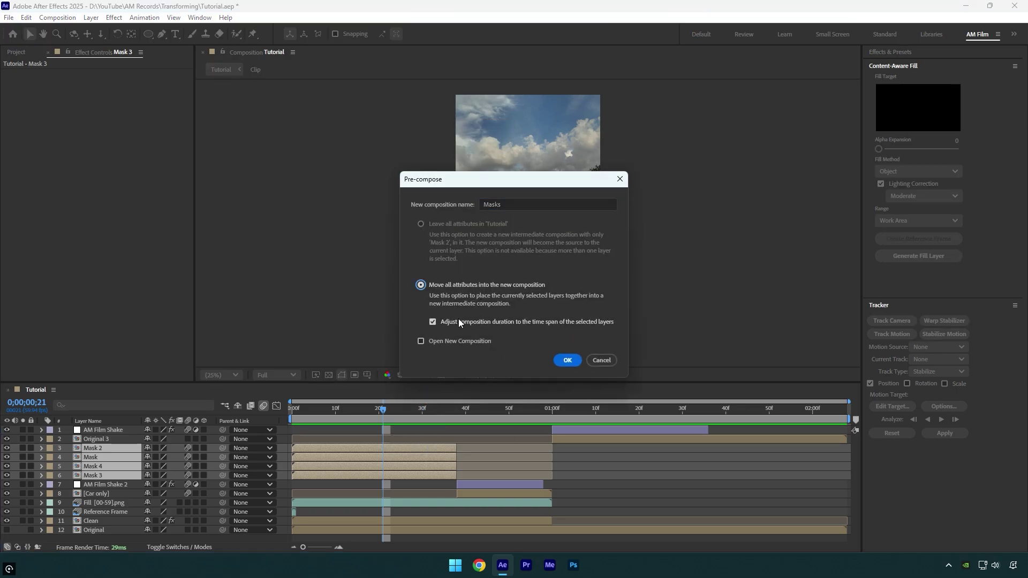
click(566, 362)
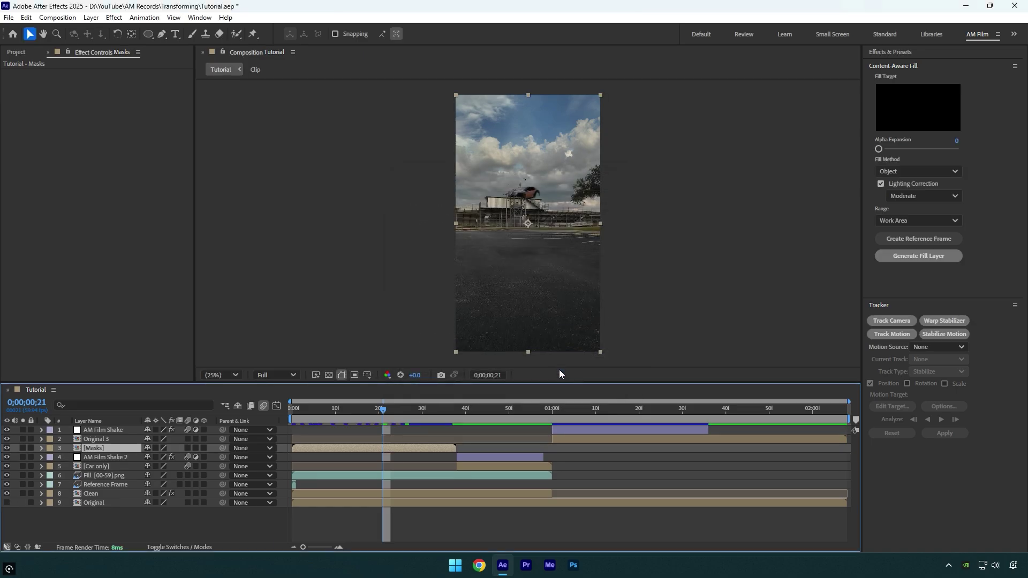
key(Home)
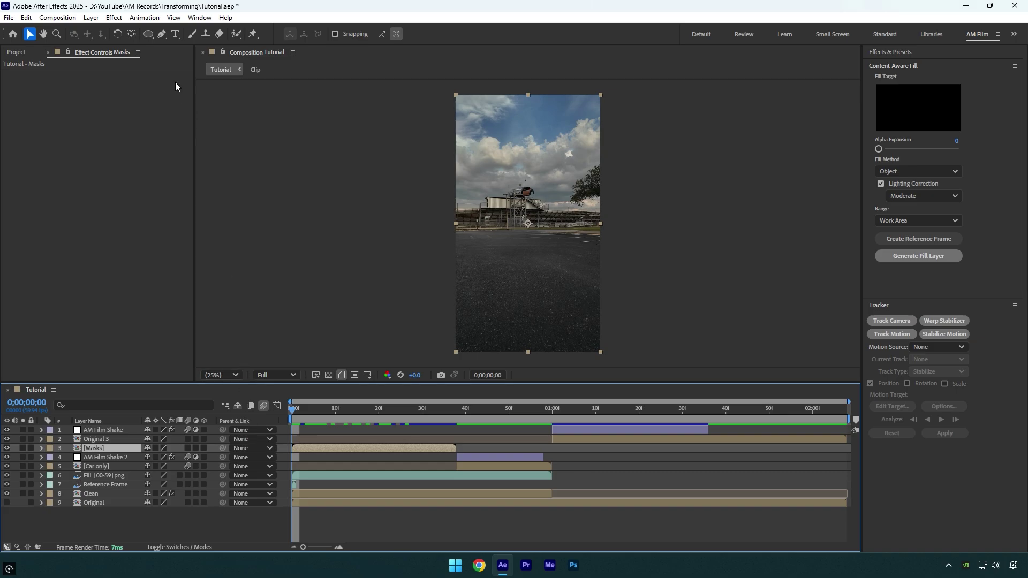
Move the Masks layer's anchor point onto the car with the Pan Behind tool.
click(131, 35)
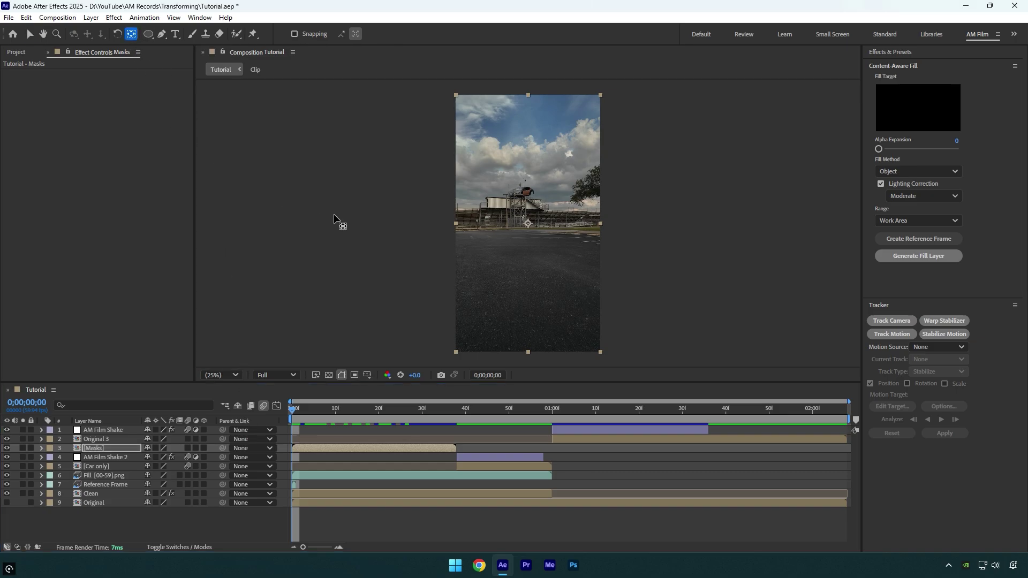
drag(528, 224, 524, 191)
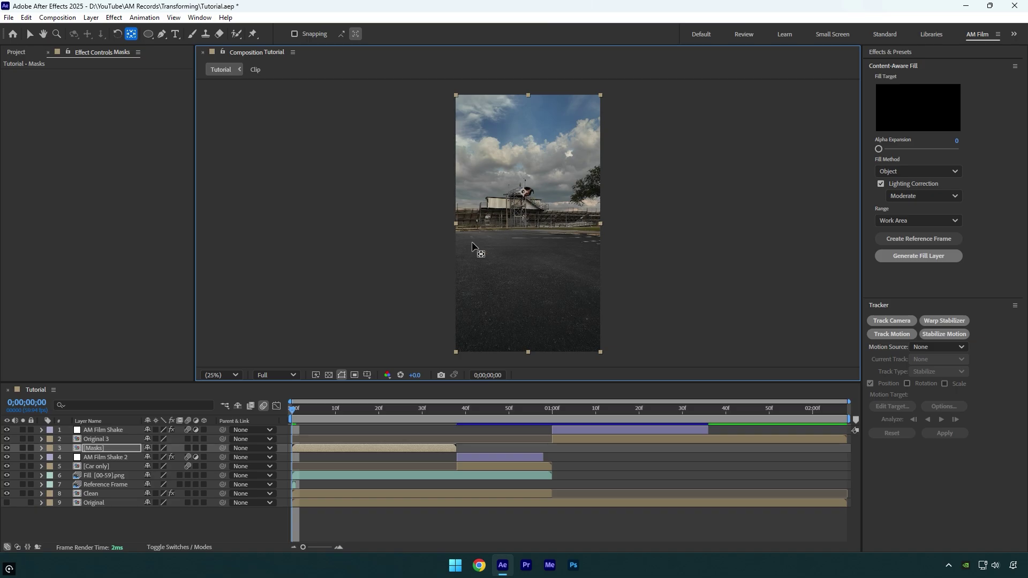
click(41, 448)
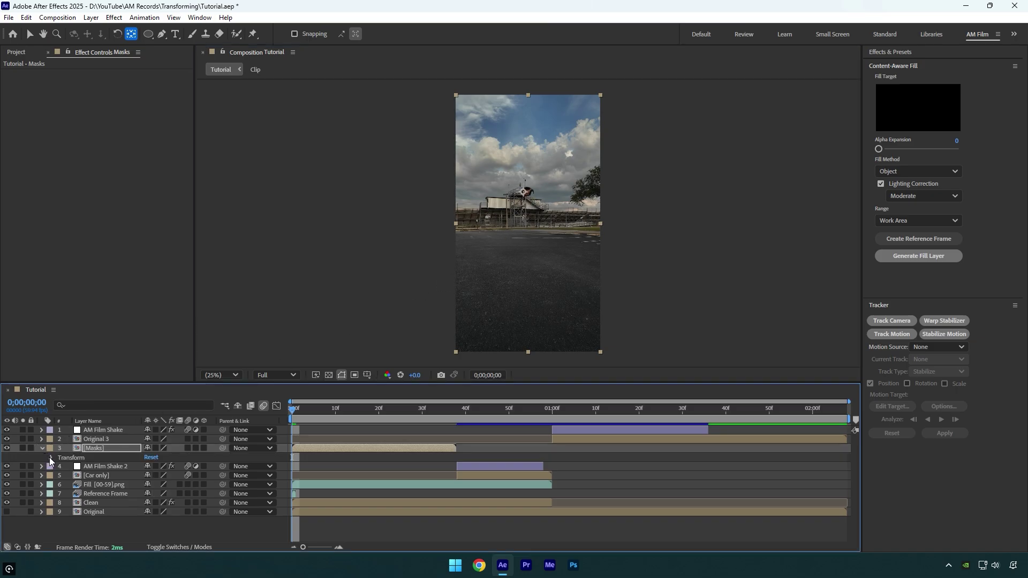
click(51, 457)
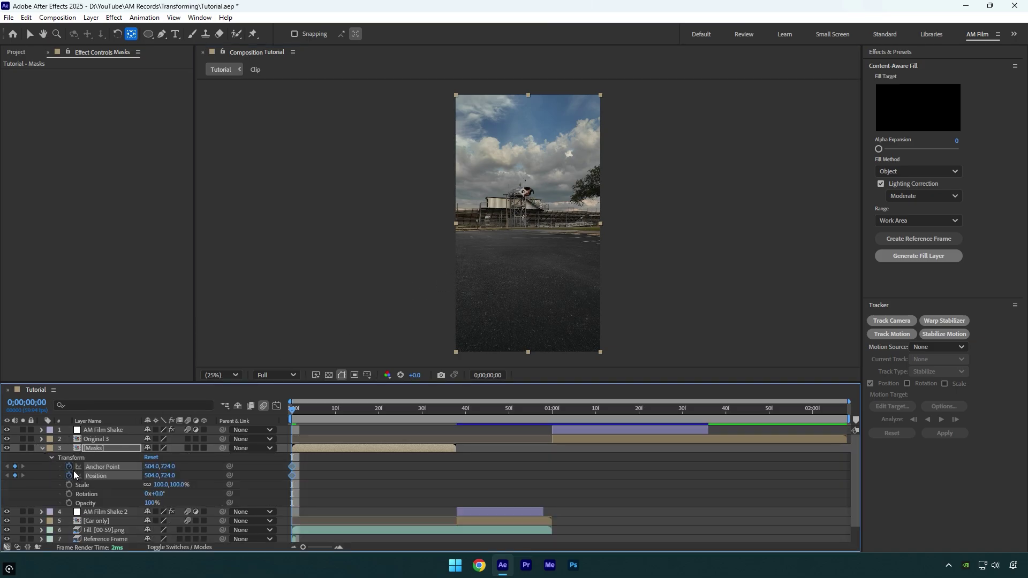
Keyframe the Masks anchor point at 540,728 on frame 29 and 604,788 on frame 37.
drag(312, 410, 418, 425)
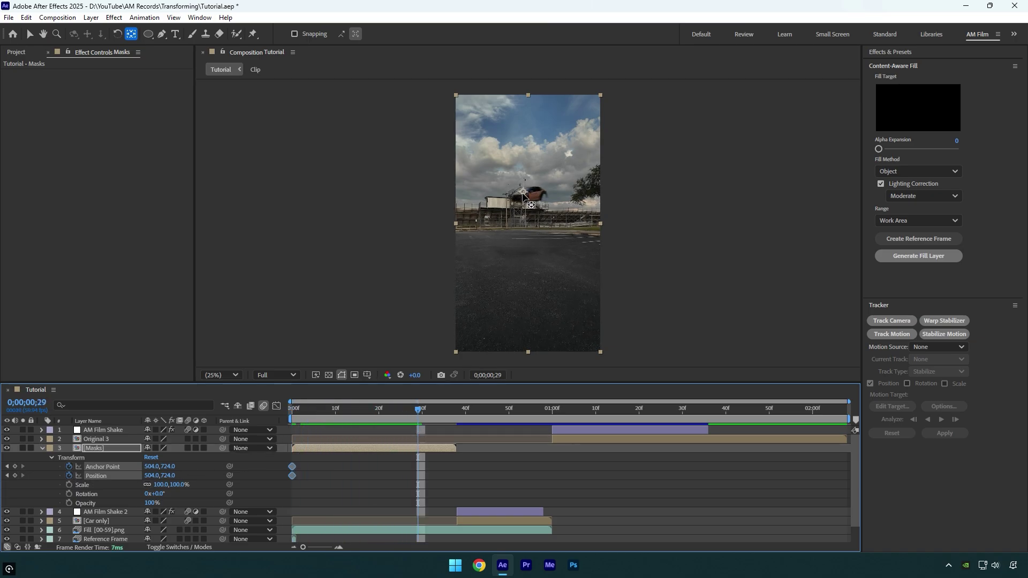
drag(523, 193, 529, 199)
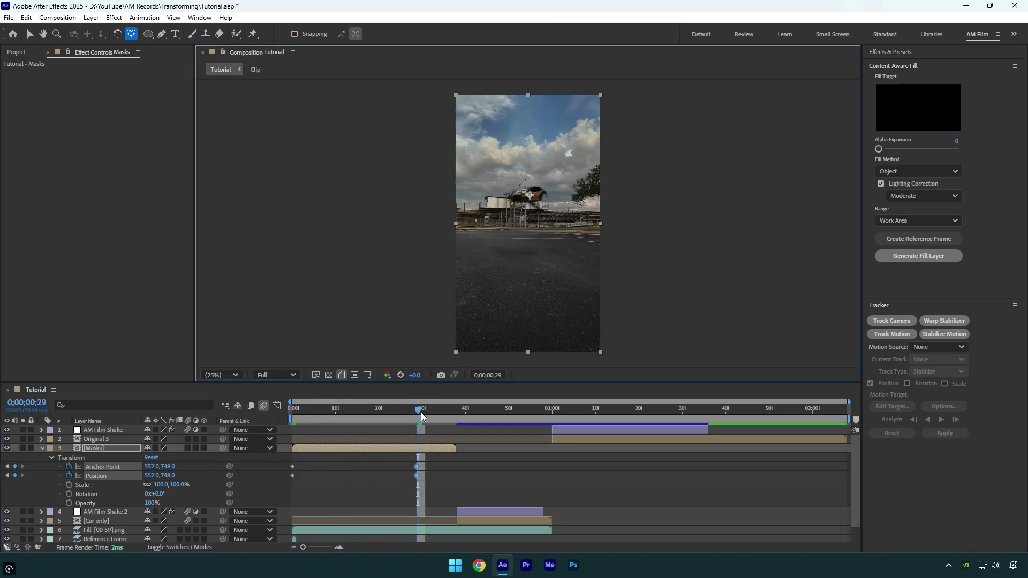
drag(419, 411, 453, 416)
drag(530, 196, 539, 204)
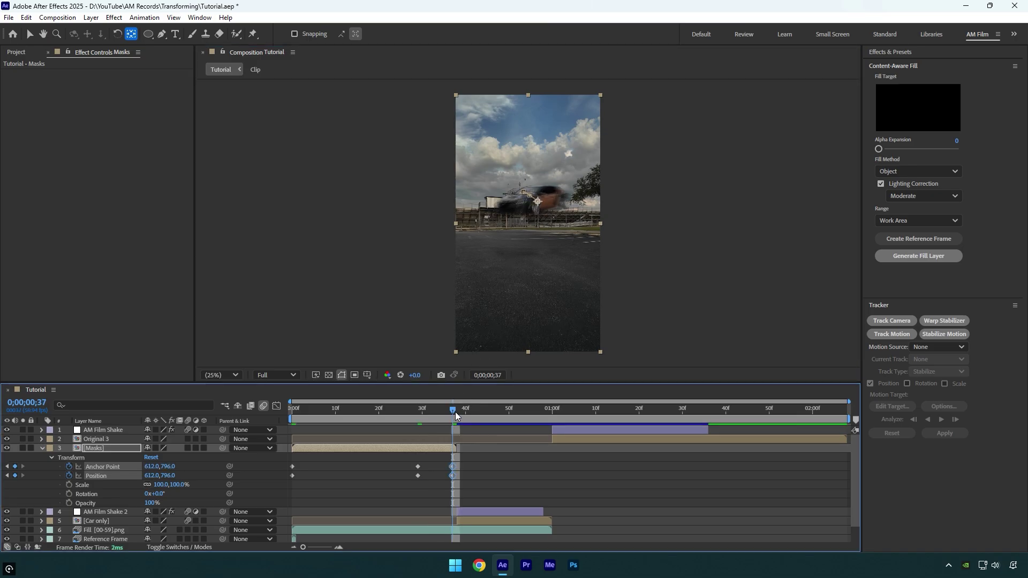
mouse_move(455, 412)
mouse_down()
mouse_move(296, 426)
mouse_move(415, 427)
mouse_move(313, 431)
mouse_move(384, 436)
mouse_move(458, 415)
mouse_up()
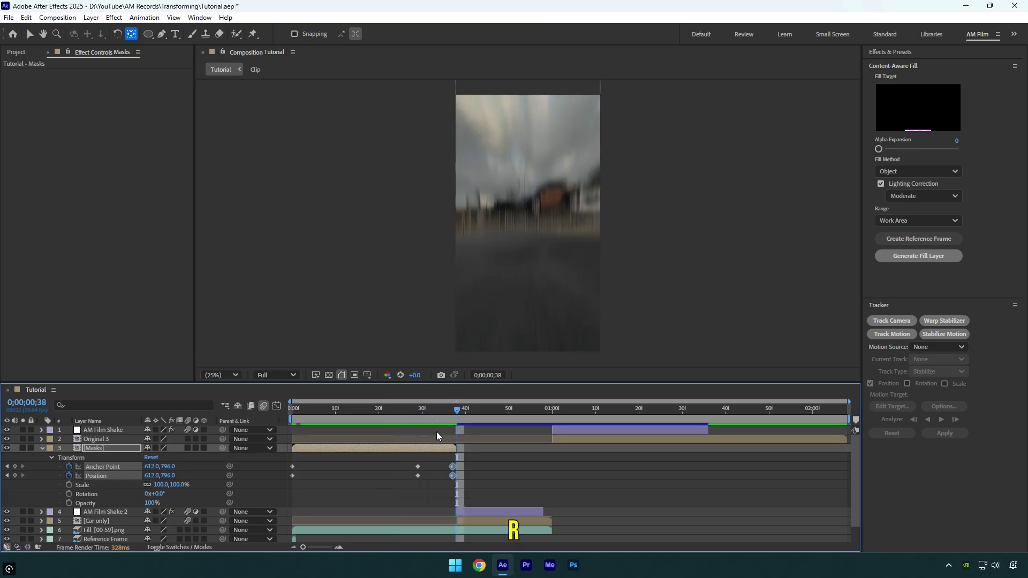
Keyframe Masks rotation at 0° on frame 38 and 34° on frame 0, then preview.
key(r)
click(70, 459)
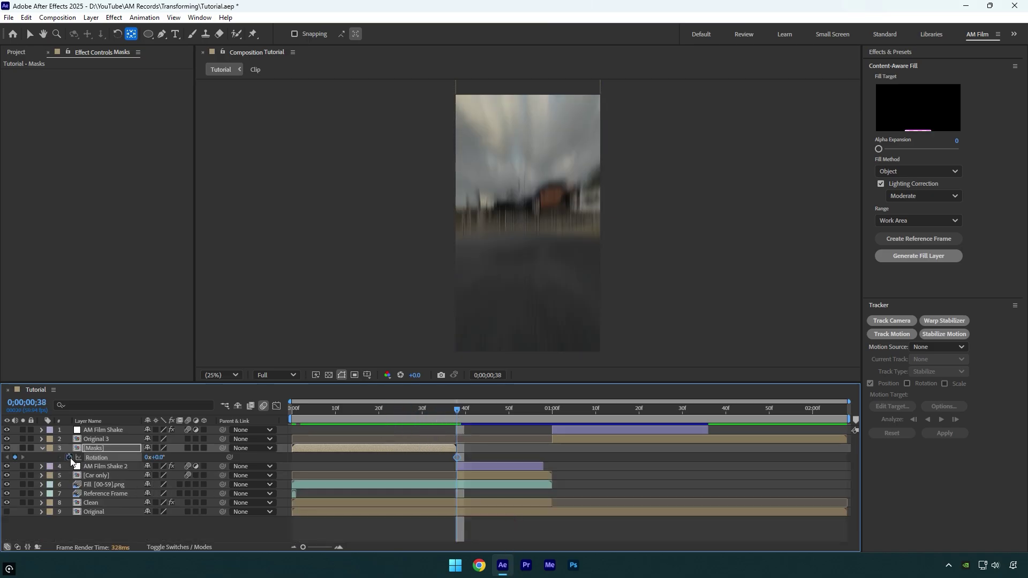
drag(457, 409, 307, 427)
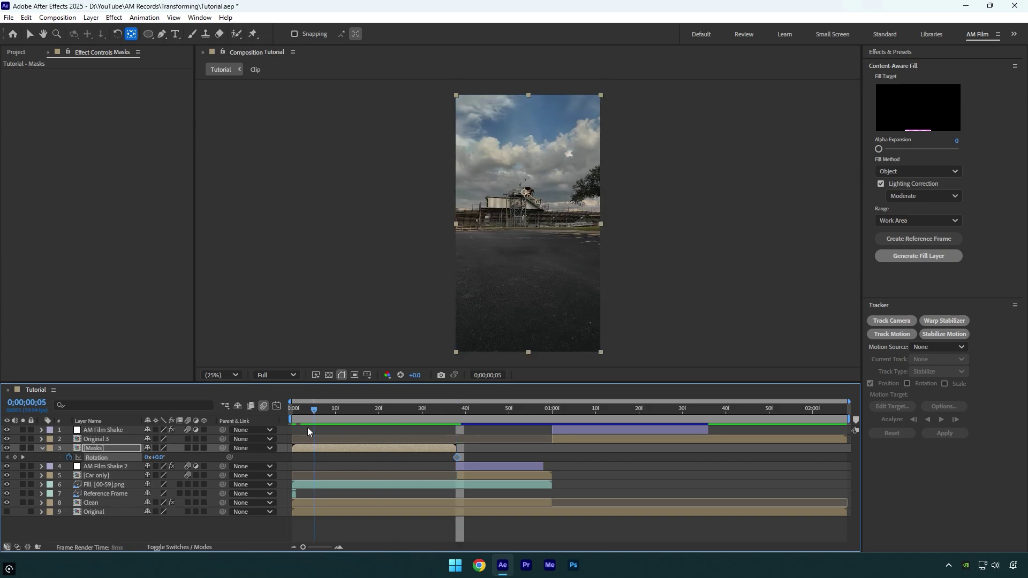
drag(155, 457, 185, 456)
key(space)
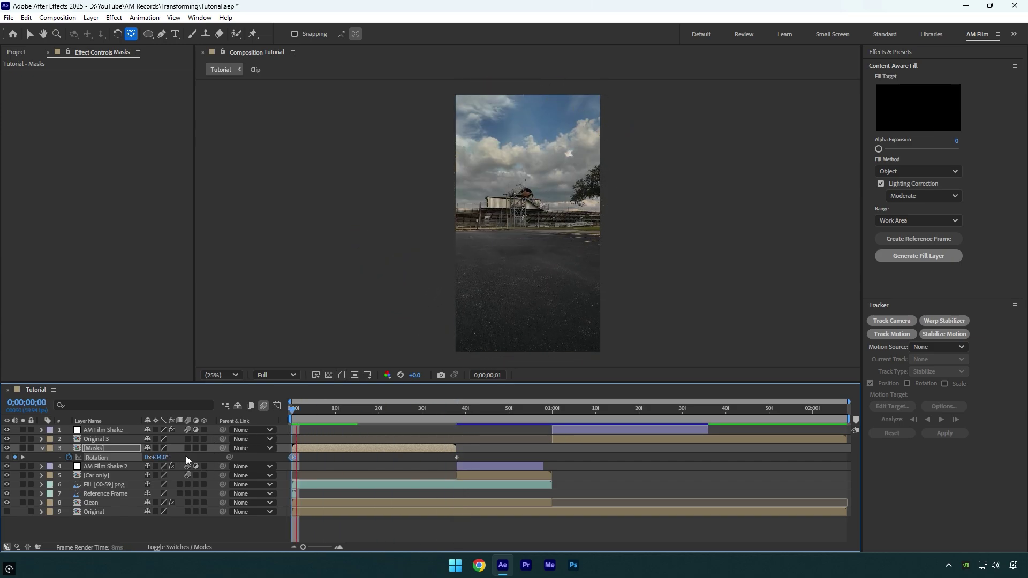